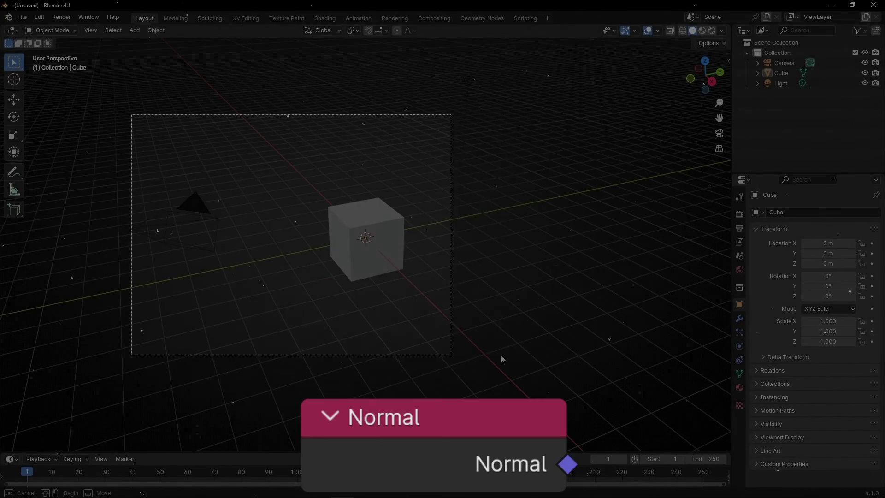
# Delete all the default scene objects and add an ico sphere at the origin.
pyautogui.press('a')
pyautogui.press('Delete')
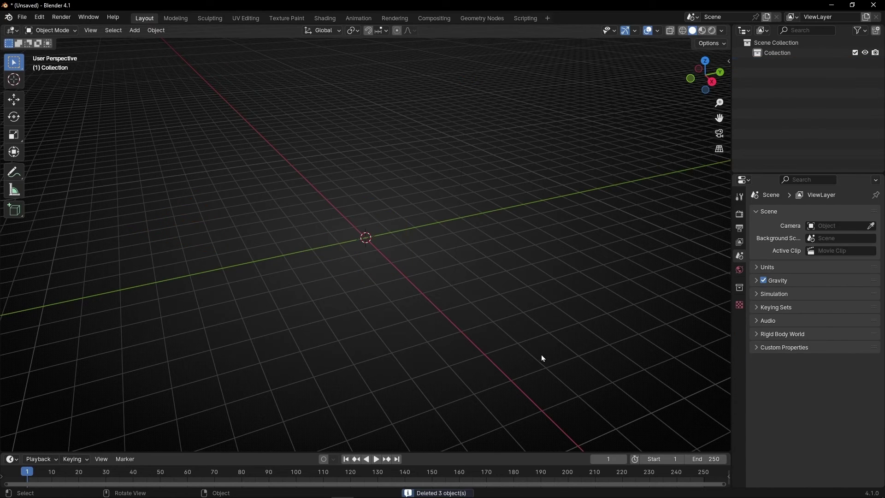
pyautogui.click(136, 30)
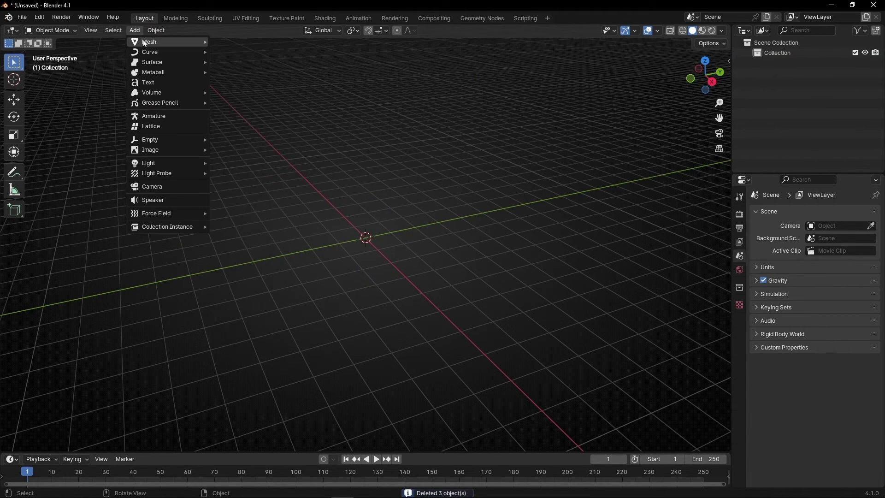
pyautogui.moveTo(166, 42)
pyautogui.click(242, 82)
pyautogui.scroll(6, 372, 248)
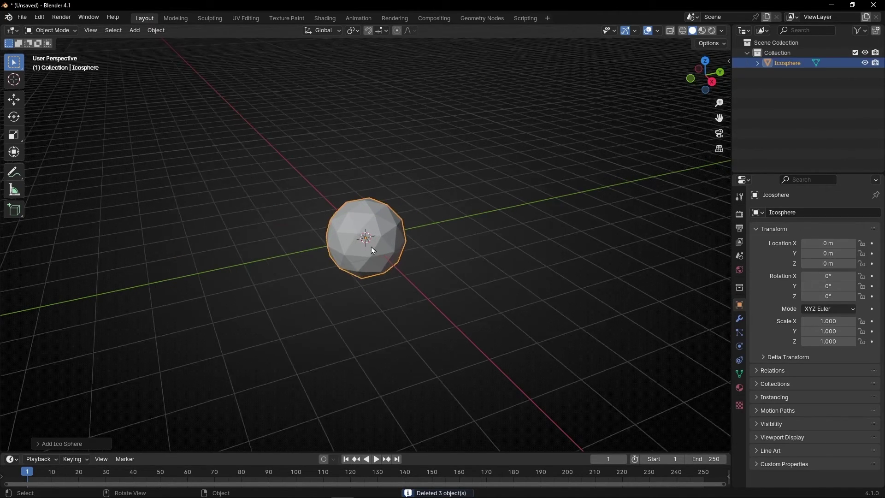
pyautogui.moveTo(472, 158); pyautogui.dragTo(239, 233, button='middle')
# Enter Edit Mode on the icosphere and display its face normals as lines with size 1.32.
pyautogui.click(66, 32)
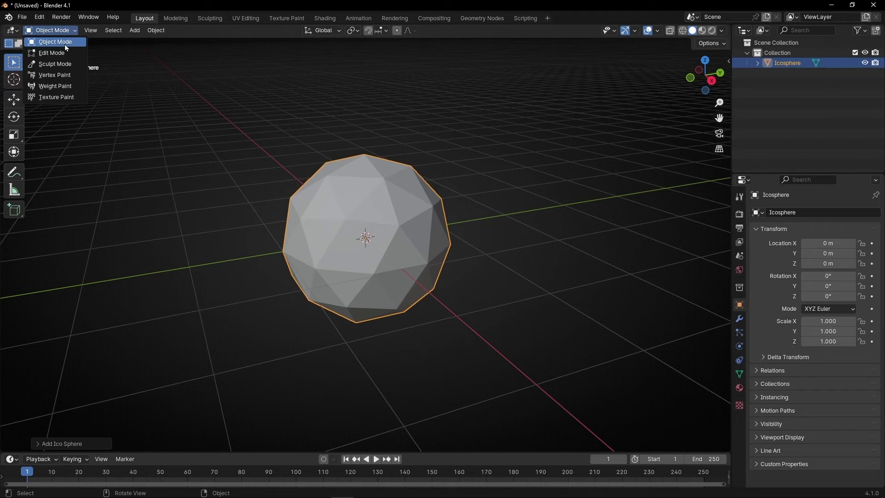
pyautogui.click(57, 51)
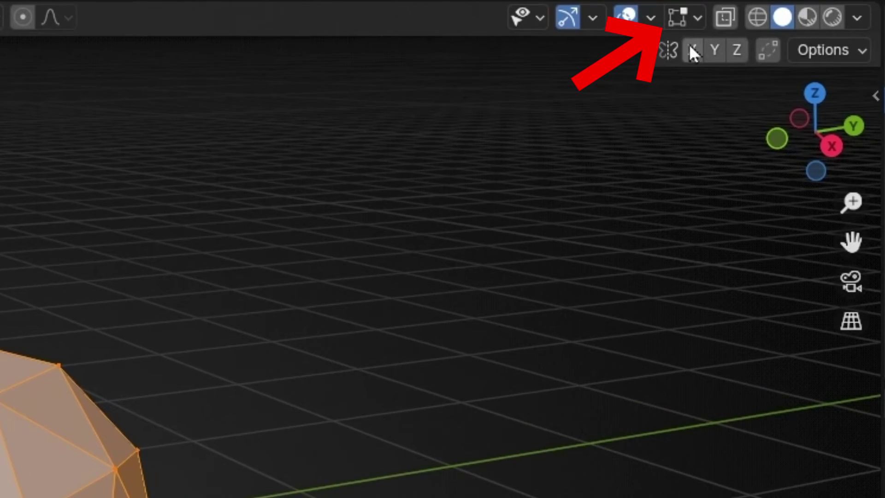
pyautogui.click(660, 30)
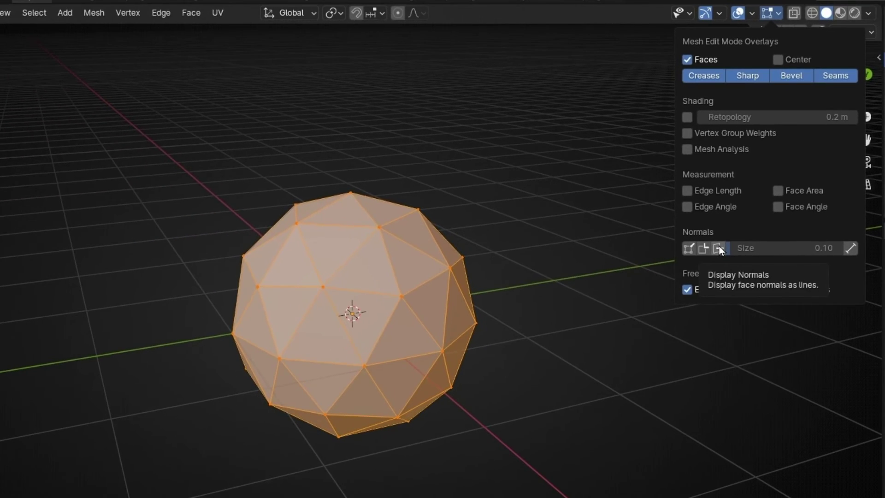
pyautogui.click(602, 419)
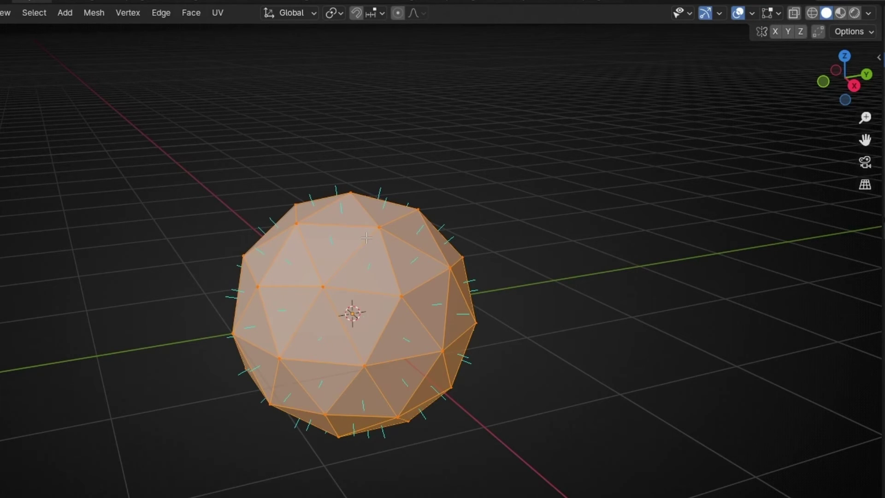
pyautogui.click(784, 13)
pyautogui.moveTo(746, 248); pyautogui.dragTo(828, 248)
pyautogui.moveTo(447, 271); pyautogui.dragTo(323, 302, button='middle')
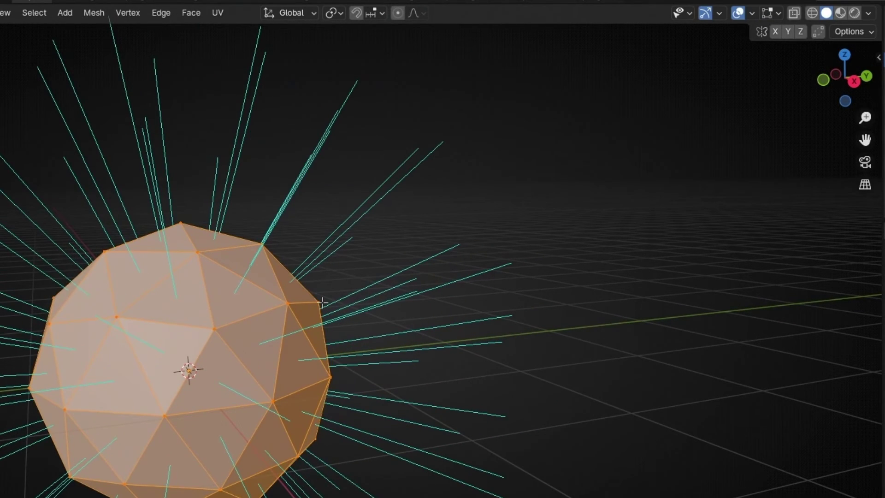
# Annotate beside the sphere a horizontal line with a perpendicular upward arrow, a 90° angle mark and the label N.
pyautogui.click(1, 235)
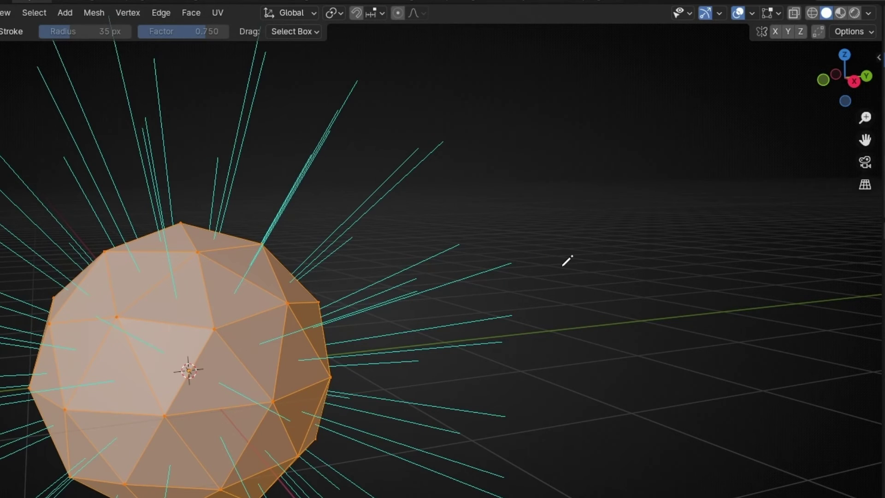
pyautogui.moveTo(563, 265); pyautogui.dragTo(768, 266)
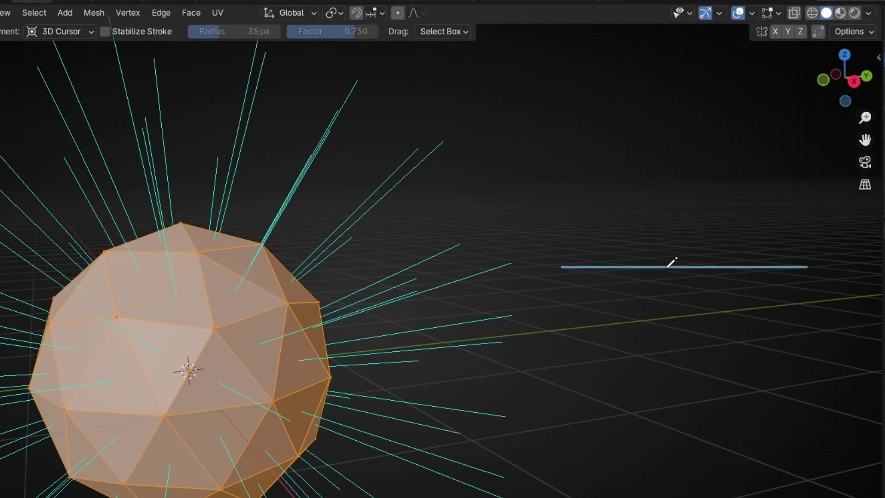
pyautogui.moveTo(663, 175)
pyautogui.mouseDown()
pyautogui.moveTo(663, 70)
pyautogui.moveTo(682, 109)
pyautogui.mouseUp()
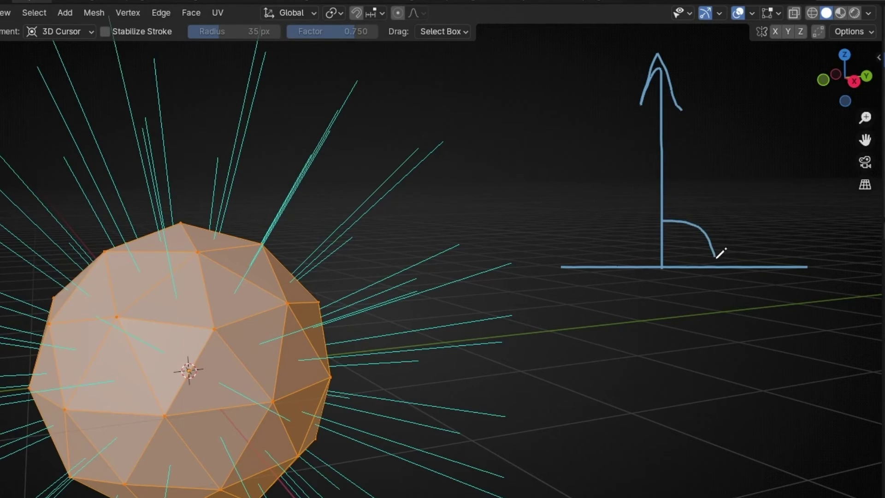
pyautogui.moveTo(736, 210); pyautogui.dragTo(734, 236)
pyautogui.moveTo(762, 212); pyautogui.dragTo(763, 213)
pyautogui.moveTo(583, 147); pyautogui.dragTo(617, 149)
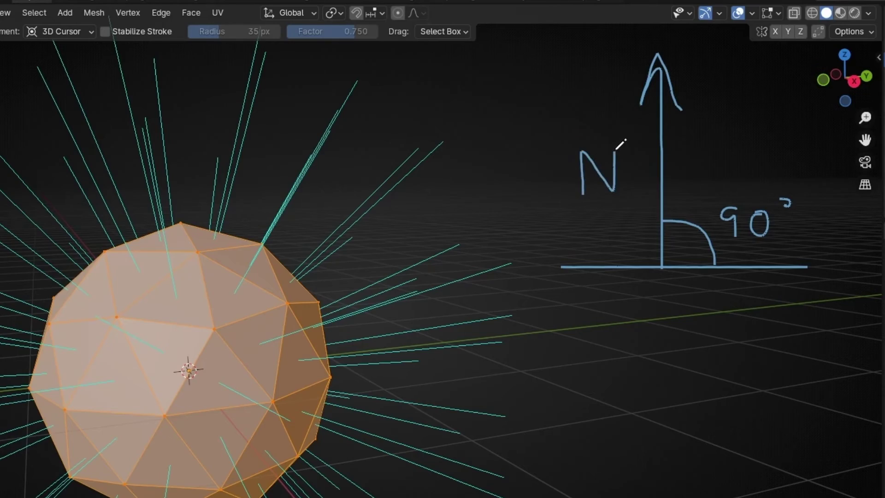
# Erase the whole annotated diagram beside the sphere and centre the sphere in view.
pyautogui.keyDown('ctrl'); pyautogui.moveTo(715, 243); pyautogui.dragTo(555, 152); pyautogui.keyUp('ctrl')
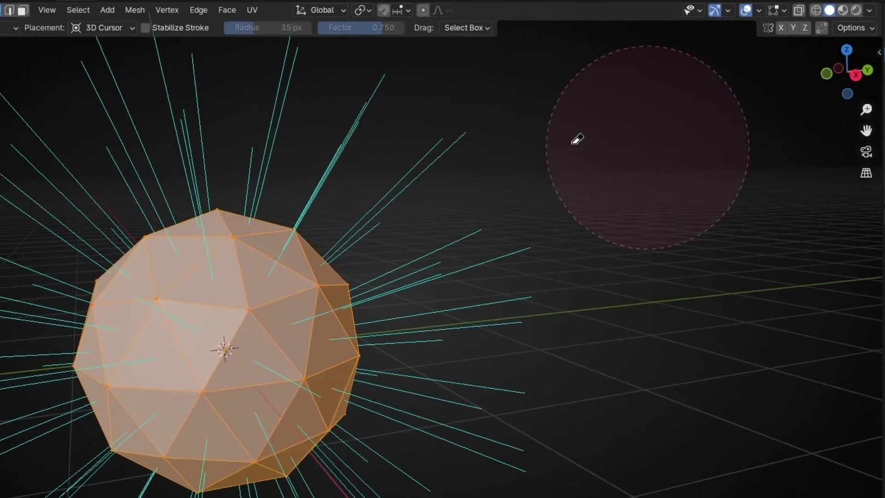
pyautogui.keyDown('shift'); pyautogui.moveTo(197, 324); pyautogui.dragTo(312, 307, button='middle'); pyautogui.keyUp('shift')
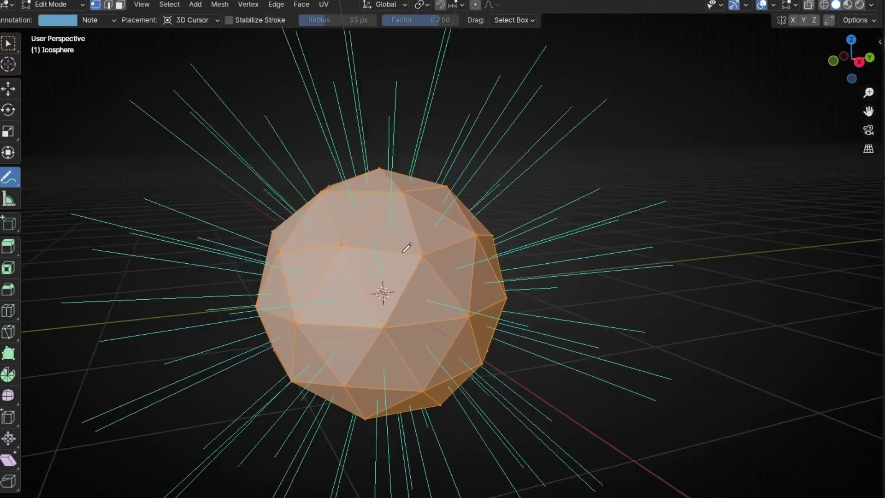
pyautogui.moveTo(403, 252)
pyautogui.keyDown('shift'); pyautogui.mouseDown(button='middle')
pyautogui.moveTo(468, 235)
pyautogui.moveTo(269, 259)
pyautogui.moveTo(666, 250)
pyautogui.moveTo(339, 255)
pyautogui.moveTo(518, 253)
pyautogui.moveTo(451, 255)
pyautogui.mouseUp(button='middle'); pyautogui.keyUp('shift')
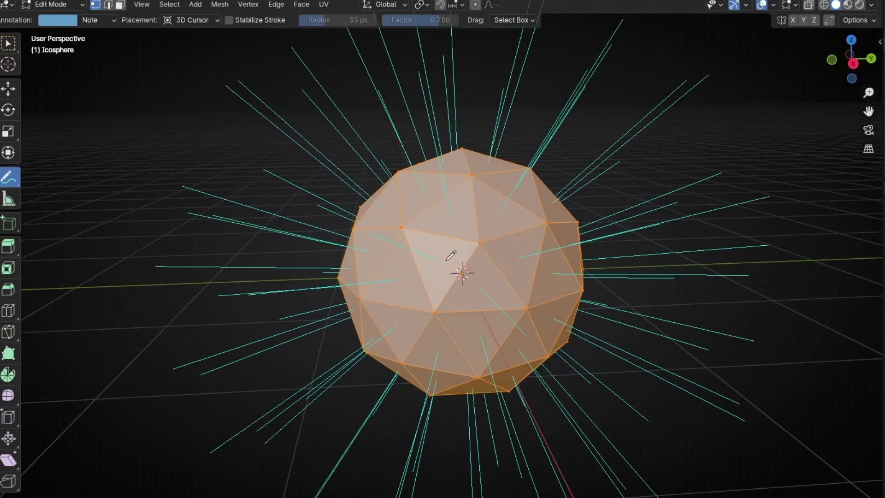
# Display the icosphere's vertex normals and hide its face normals to inspect the vertex directions alone.
pyautogui.click(789, 8)
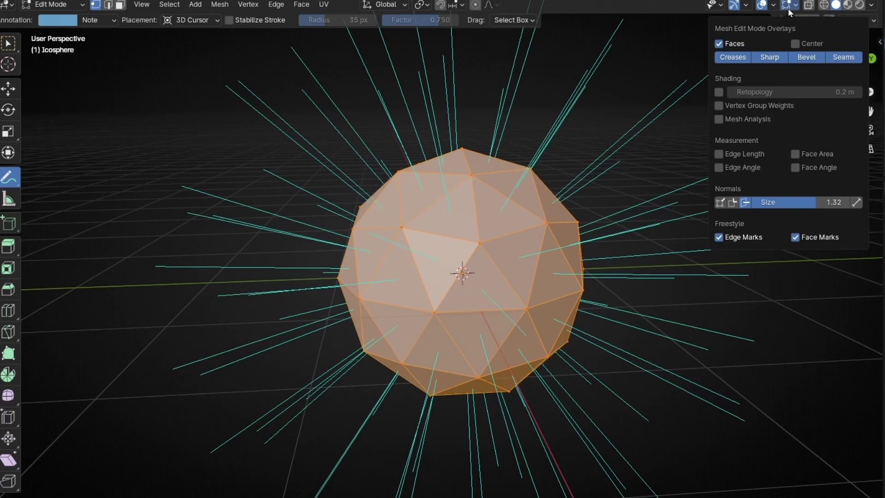
pyautogui.click(720, 204)
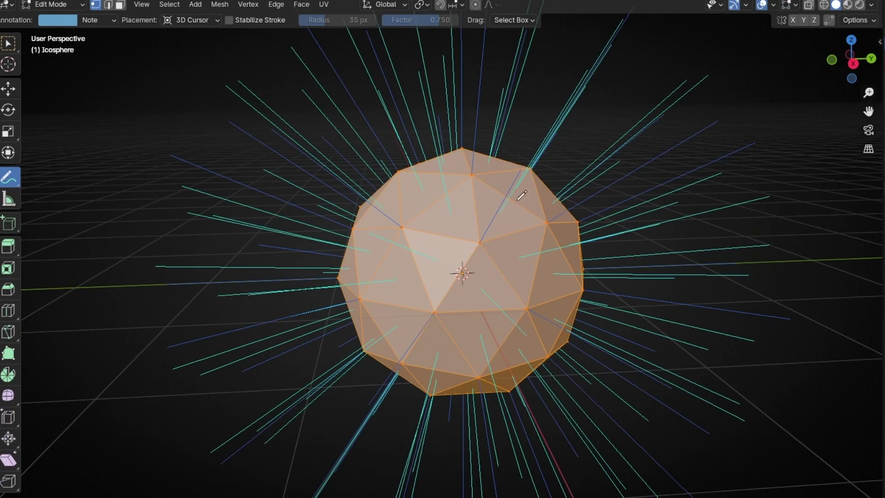
pyautogui.scroll(4, 519, 192)
pyautogui.moveTo(528, 140); pyautogui.dragTo(515, 154, button='middle')
pyautogui.click(792, 5)
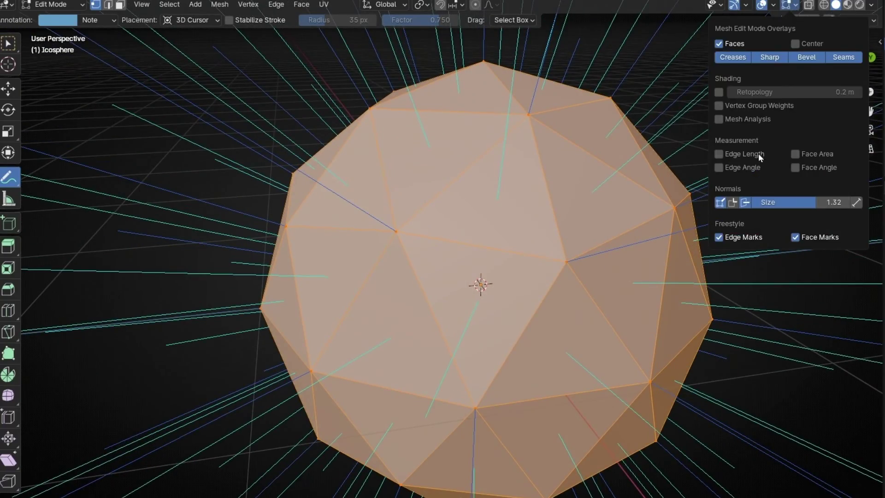
pyautogui.click(744, 203)
pyautogui.scroll(-4, 597, 191)
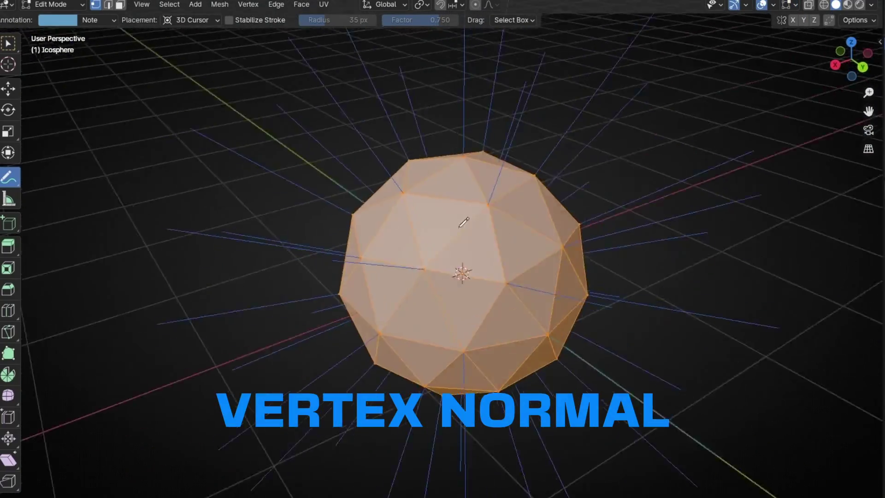
pyautogui.moveTo(470, 227); pyautogui.dragTo(519, 225, button='middle')
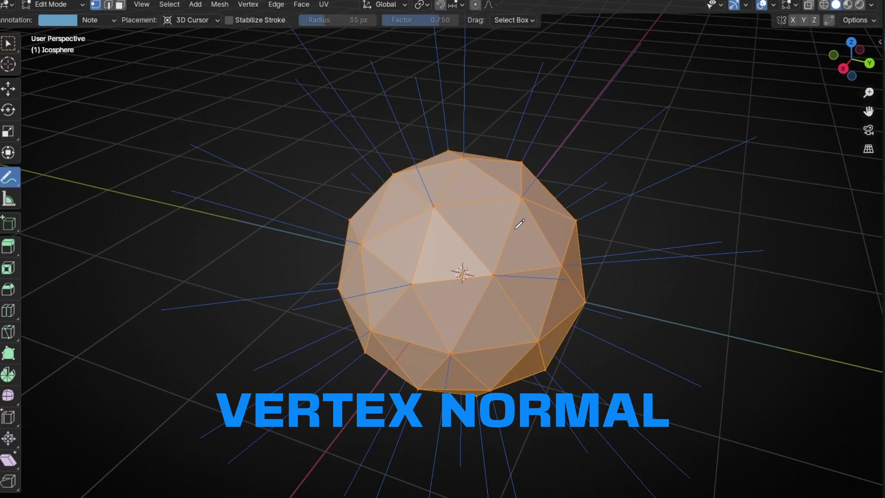
# Display split normals instead of vertex normals, and erase the annotation strokes around the central vertex.
pyautogui.click(792, 5)
pyautogui.click(720, 202)
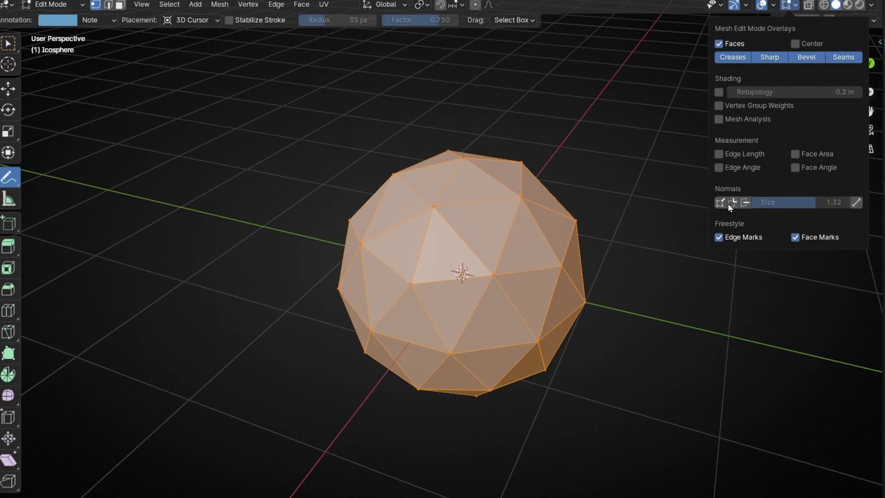
pyautogui.click(733, 203)
pyautogui.scroll(3, 461, 202)
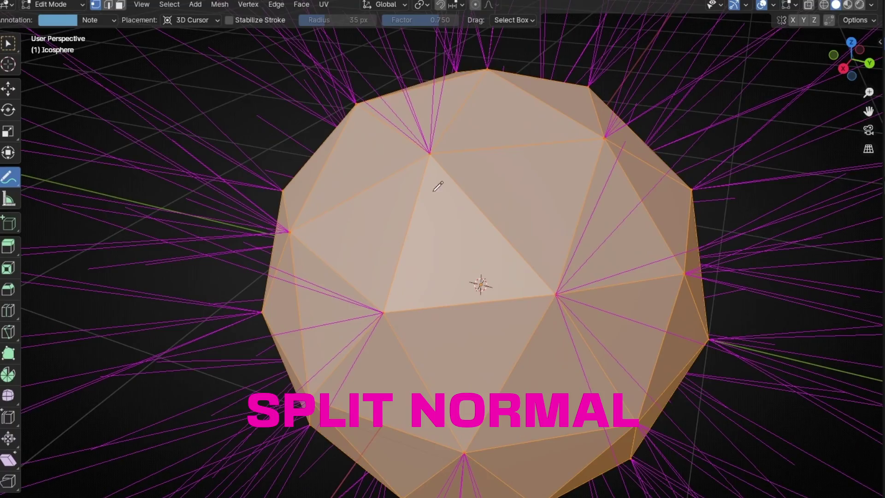
pyautogui.moveTo(437, 119); pyautogui.dragTo(462, 160, button='middle')
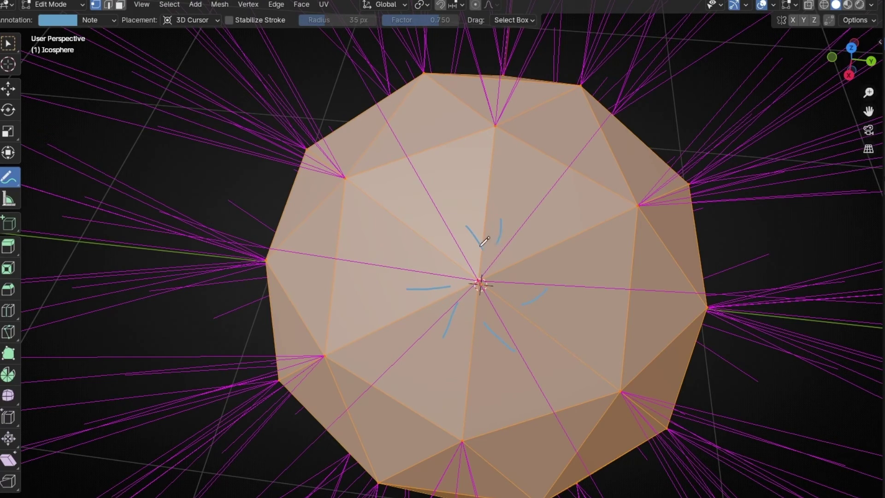
pyautogui.keyDown('ctrl'); pyautogui.moveTo(480, 246); pyautogui.dragTo(490, 219); pyautogui.keyUp('ctrl')
pyautogui.moveTo(515, 282); pyautogui.dragTo(704, 121, button='middle')
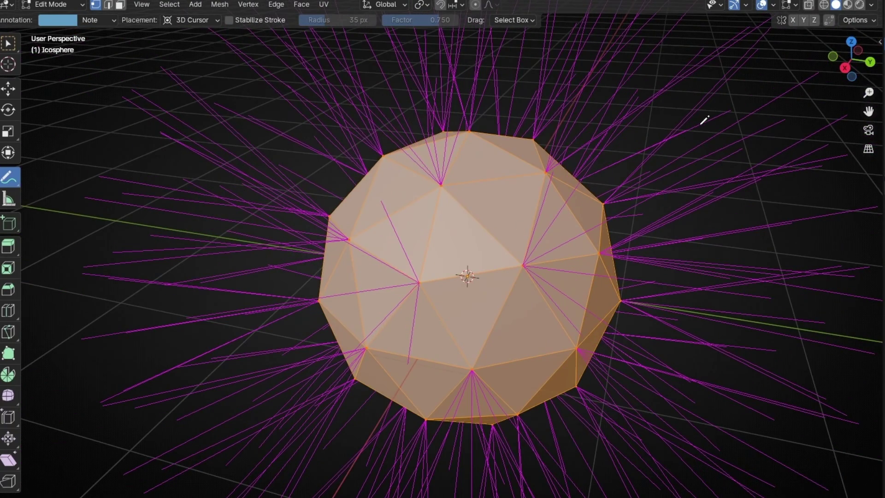
# Switch the normals display to face normals only, with split and vertex normals hidden.
pyautogui.click(791, 6)
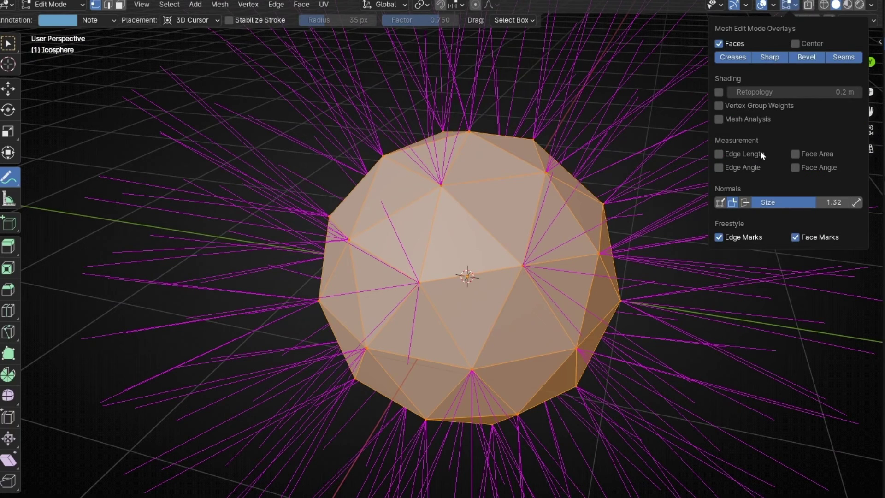
pyautogui.click(747, 202)
pyautogui.click(722, 203)
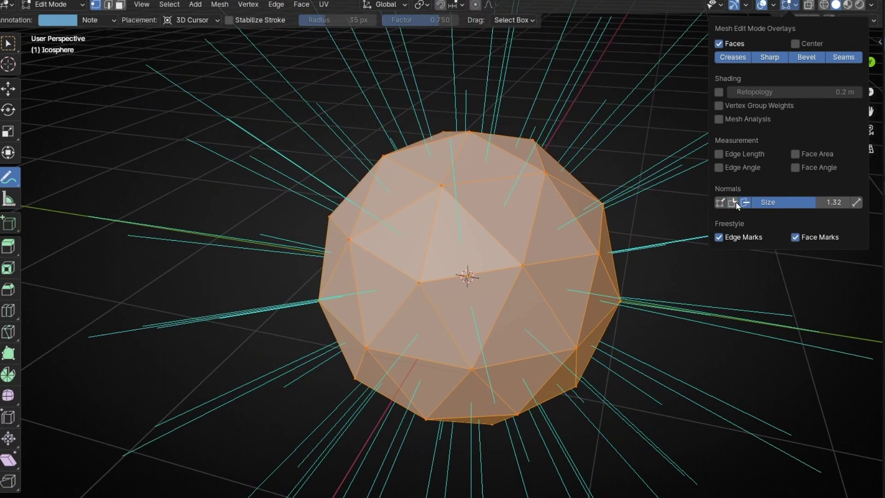
pyautogui.click(720, 204)
pyautogui.click(719, 204)
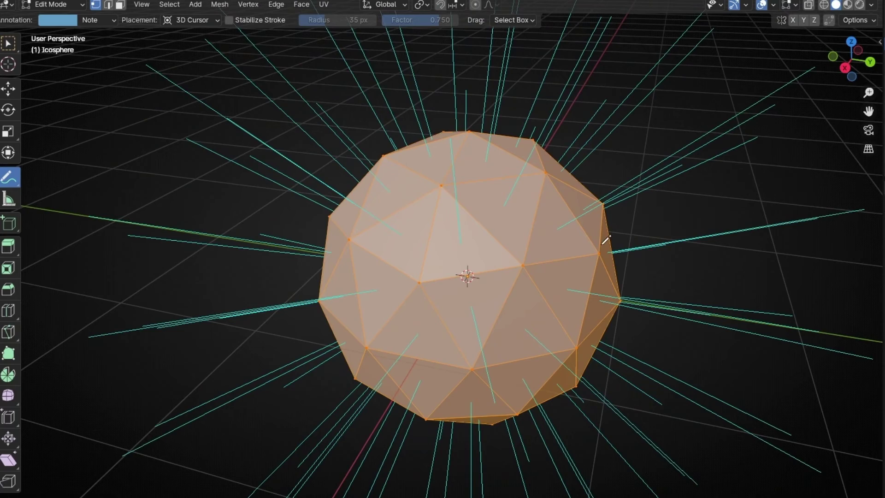
# Add a cube to the mesh and move it clear of the icosphere, beside it.
pyautogui.scroll(-4, 599, 242)
pyautogui.keyDown('shift'); pyautogui.moveTo(224, 129); pyautogui.dragTo(286, 134, button='middle'); pyautogui.keyUp('shift')
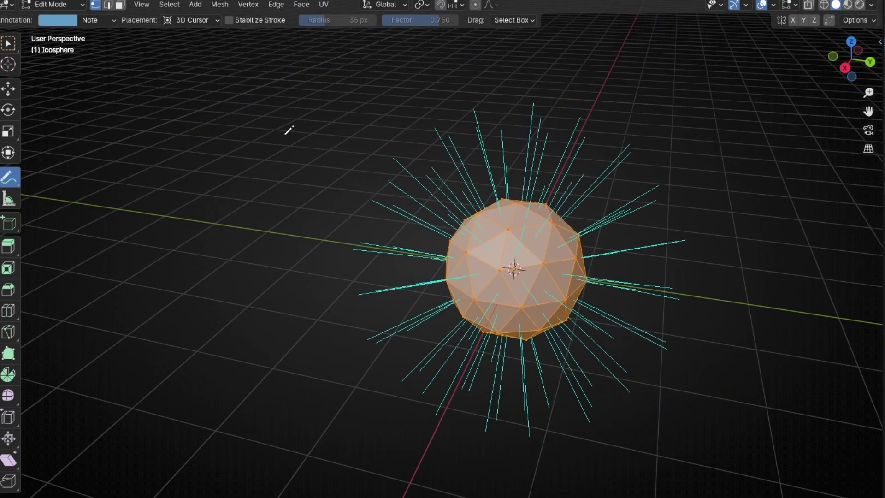
pyautogui.click(196, 4)
pyautogui.click(203, 31)
pyautogui.press('g')
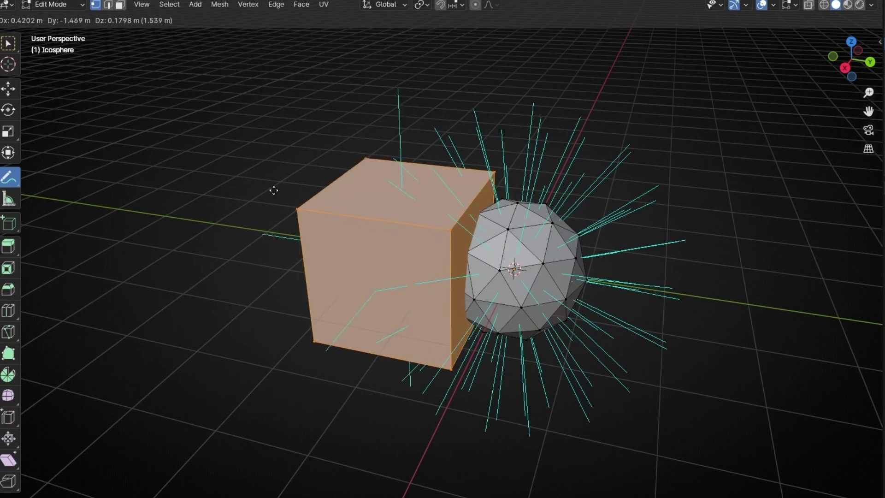
pyautogui.click(119, 184)
# Add a UV sphere and move it to the cube's free side, away from the icosphere.
pyautogui.moveTo(119, 184); pyautogui.dragTo(561, 231, button='middle')
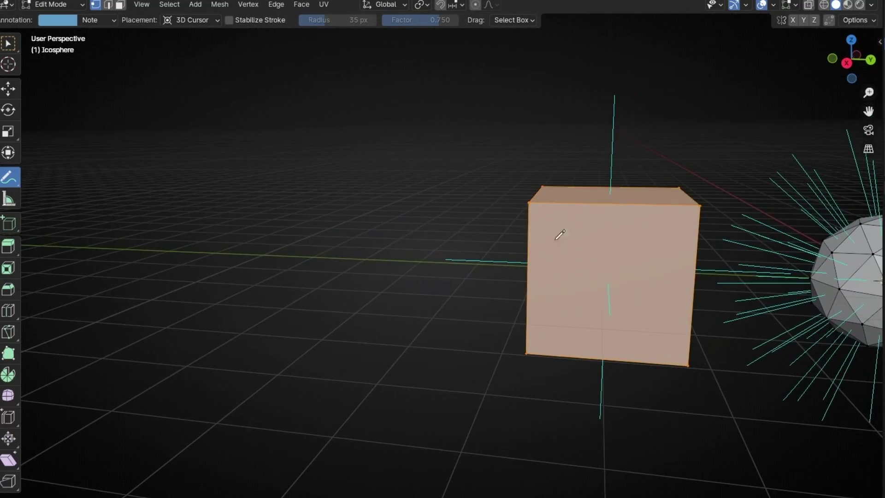
pyautogui.click(195, 4)
pyautogui.click(239, 55)
pyautogui.press('g')
pyautogui.click(138, 198)
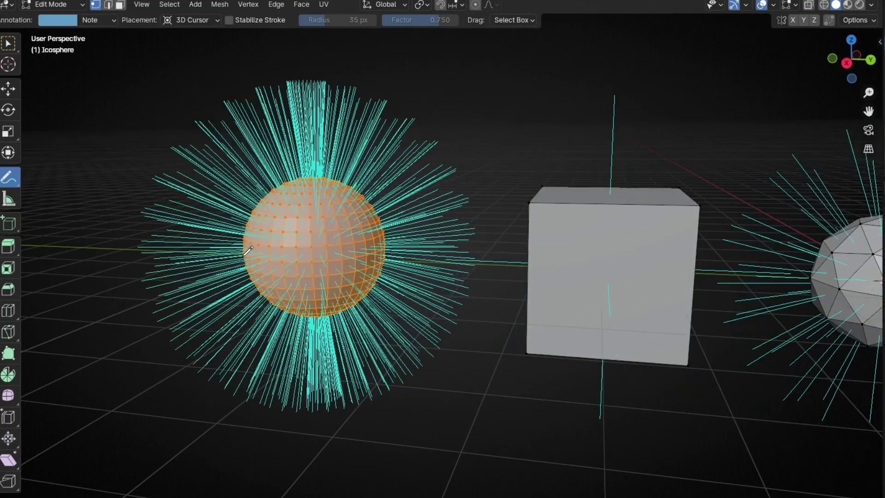
# Add a cone and move it beyond the UV sphere to continue the row of shapes.
pyautogui.keyDown('shift'); pyautogui.moveTo(138, 198); pyautogui.dragTo(501, 207, button='middle'); pyautogui.keyUp('shift')
pyautogui.click(194, 5)
pyautogui.click(235, 90)
pyautogui.press('g')
pyautogui.click(718, 222)
# Add a monkey head and place it past the cone at the end of the row, with all shapes in view.
pyautogui.moveTo(717, 222); pyautogui.dragTo(369, 230, button='middle')
pyautogui.keyDown('shift'); pyautogui.moveTo(369, 230); pyautogui.dragTo(691, 240, button='middle'); pyautogui.keyUp('shift')
pyautogui.click(196, 5)
pyautogui.click(219, 134)
pyautogui.press('g')
pyautogui.click(489, 297)
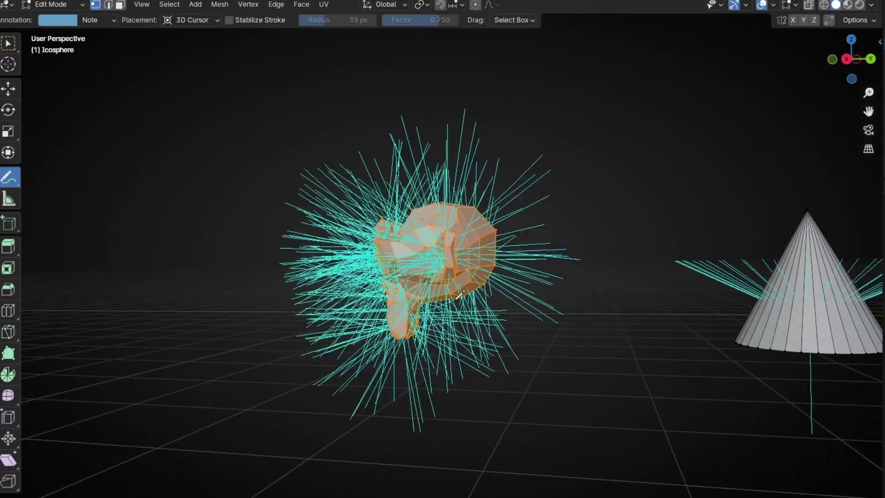
pyautogui.moveTo(489, 297); pyautogui.dragTo(507, 322, button='middle')
pyautogui.scroll(-4, 507, 322)
pyautogui.keyDown('shift'); pyautogui.moveTo(706, 295); pyautogui.dragTo(452, 306, button='middle'); pyautogui.keyUp('shift')
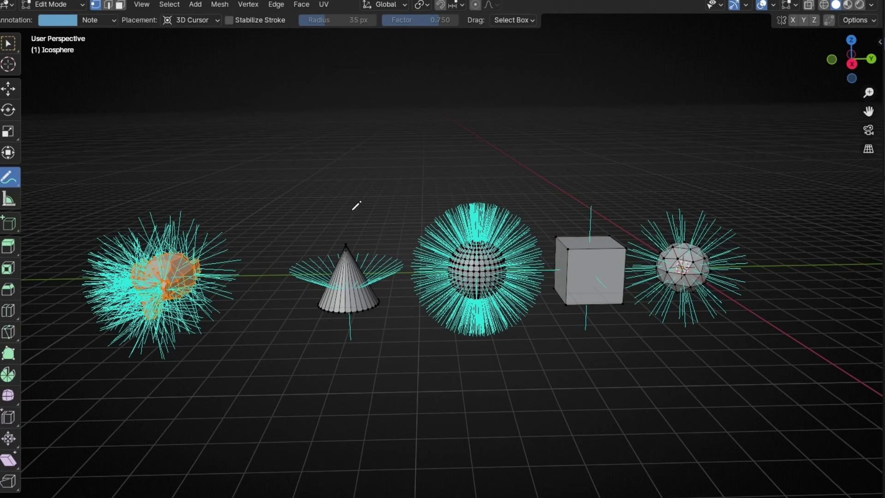
# Return to Object Mode and delete the mesh object containing all the shapes.
pyautogui.click(50, 5)
pyautogui.click(46, 18)
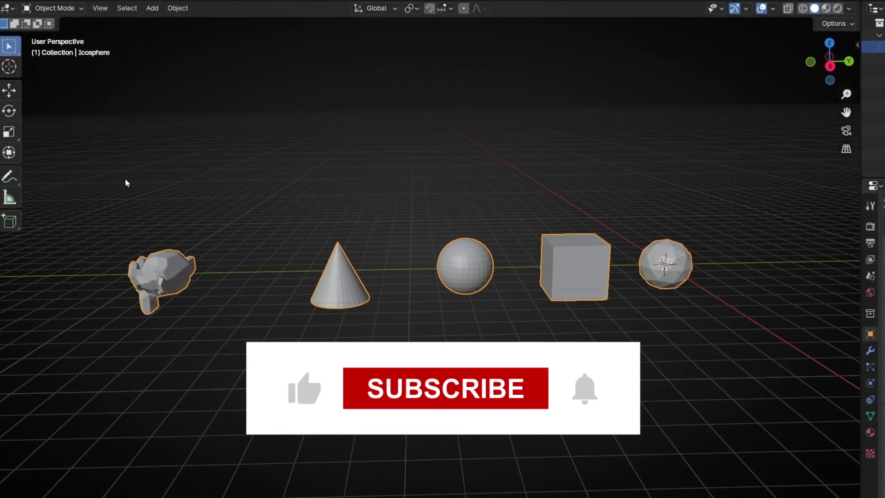
pyautogui.press('Delete')
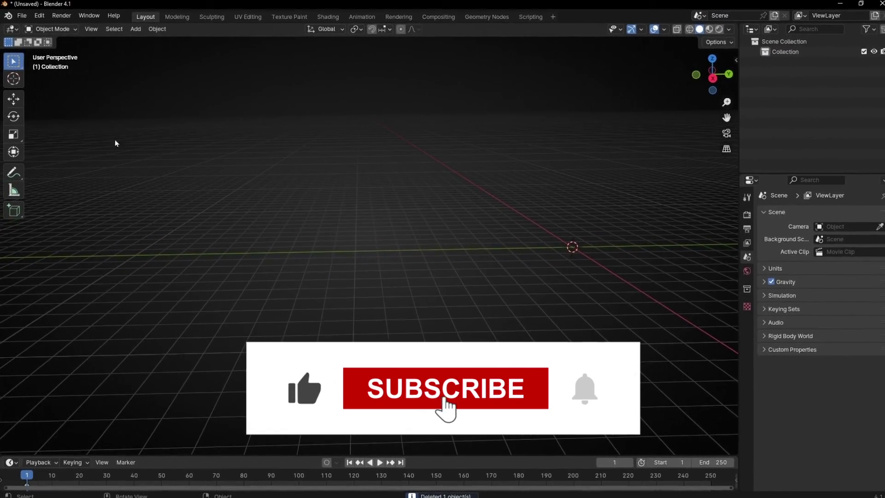
# Add a cube mesh to the empty scene.
pyautogui.click(139, 25)
pyautogui.moveTo(154, 37)
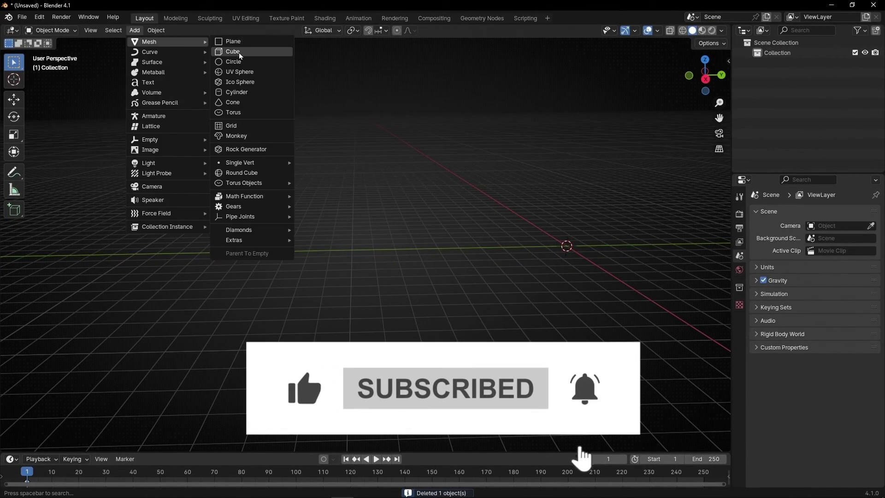
pyautogui.click(239, 52)
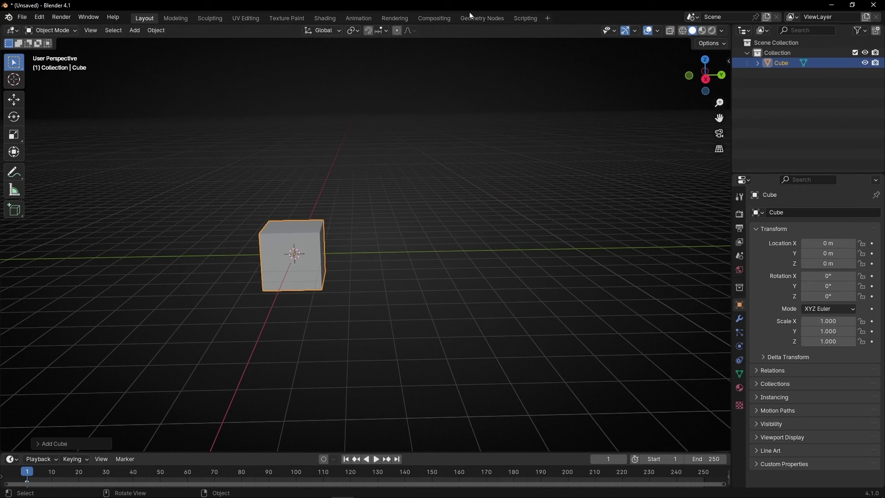
# Switch to the Geometry Nodes workspace, enlarge the viewport and node editor areas, and create a new node tree for the cube.
pyautogui.click(482, 18)
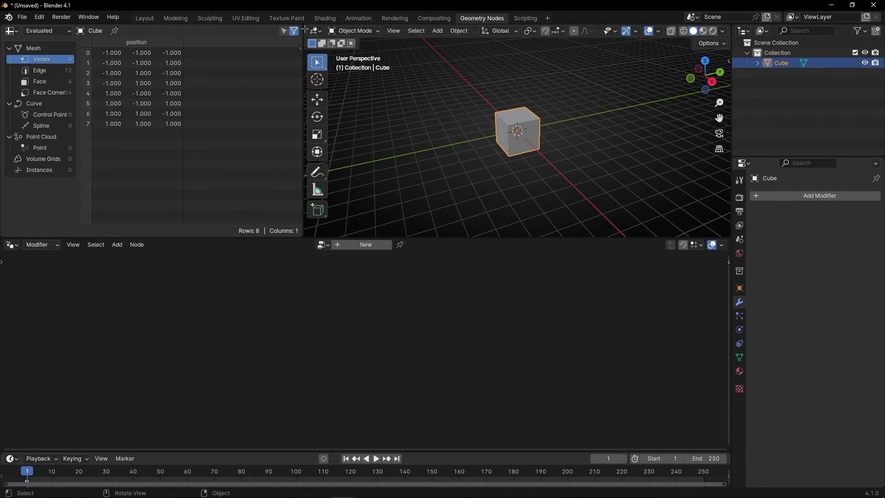
pyautogui.moveTo(305, 30); pyautogui.dragTo(145, 119)
pyautogui.moveTo(730, 110); pyautogui.dragTo(871, 110)
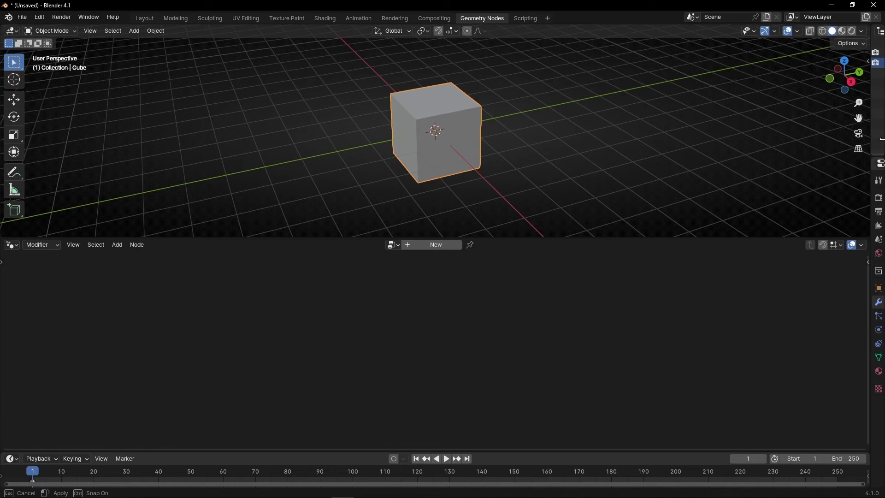
pyautogui.click(445, 246)
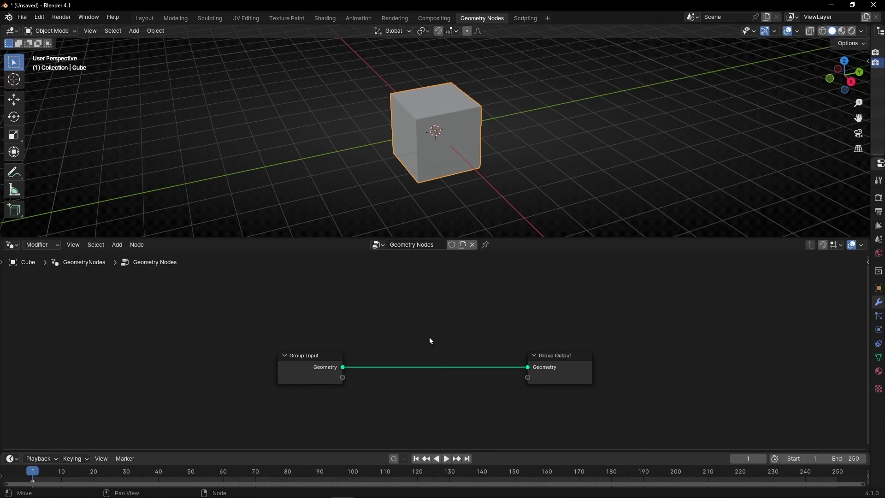
# Replace the Group Input node with an Ico Sphere node, connect its mesh to the Group Output and set its subdivisions to 2.
pyautogui.scroll(3, 430, 336)
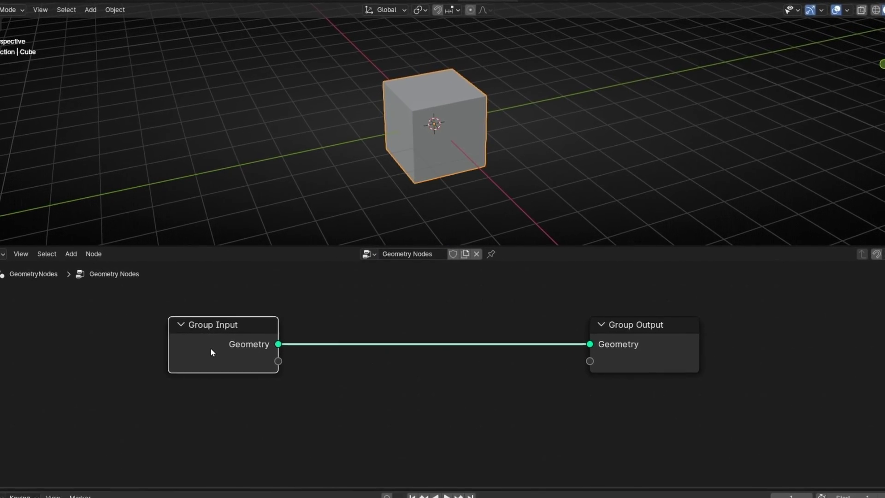
pyautogui.click(205, 351)
pyautogui.press('x')
pyautogui.hotkey('shift', 'a')
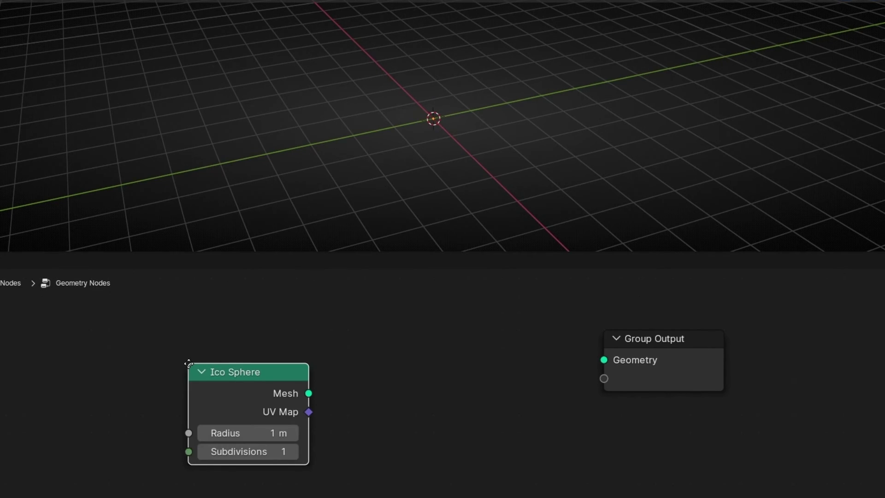
pyautogui.click(189, 363)
pyautogui.moveTo(309, 393); pyautogui.dragTo(655, 371)
pyautogui.click(293, 451)
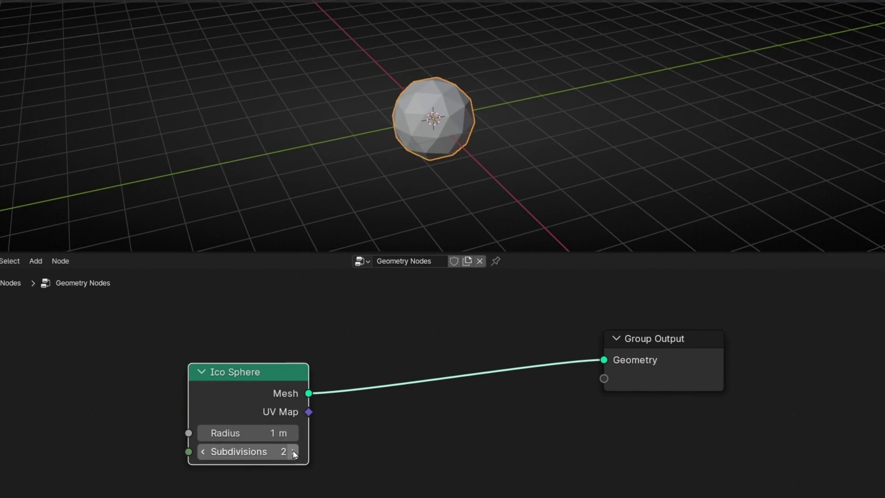
pyautogui.scroll(1, 457, 147)
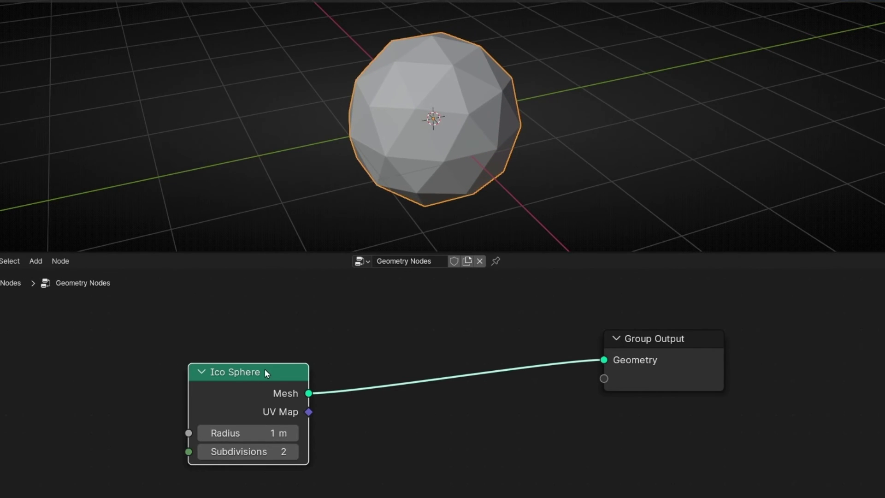
# Spread the Ico Sphere and Group Output nodes apart and insert an Instance on Points node into the link between them.
pyautogui.moveTo(266, 373); pyautogui.dragTo(216, 335)
pyautogui.moveTo(438, 138); pyautogui.dragTo(385, 81, button='middle')
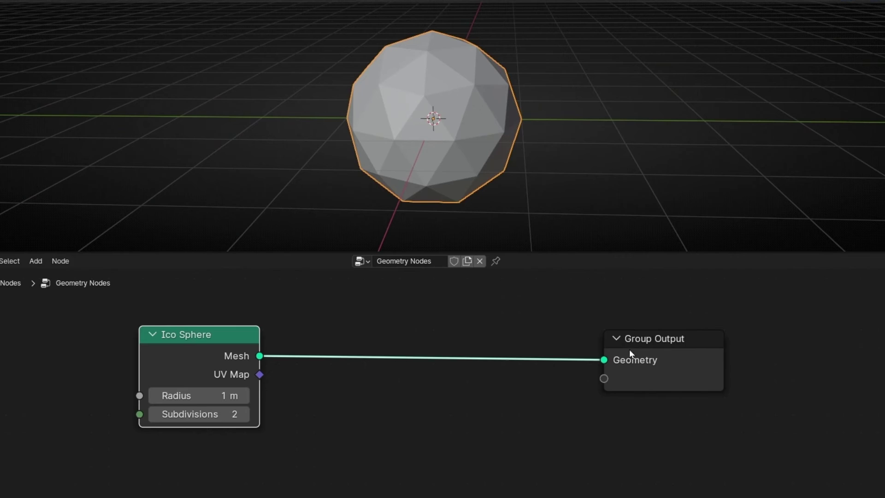
pyautogui.moveTo(631, 351); pyautogui.dragTo(690, 353)
pyautogui.moveTo(200, 352); pyautogui.dragTo(136, 352)
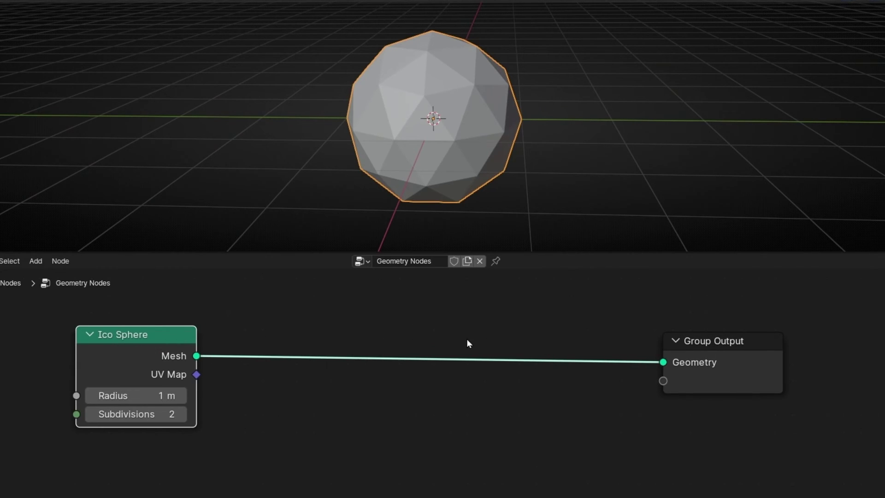
pyautogui.hotkey('shift', 'a')
pyautogui.write('insta')
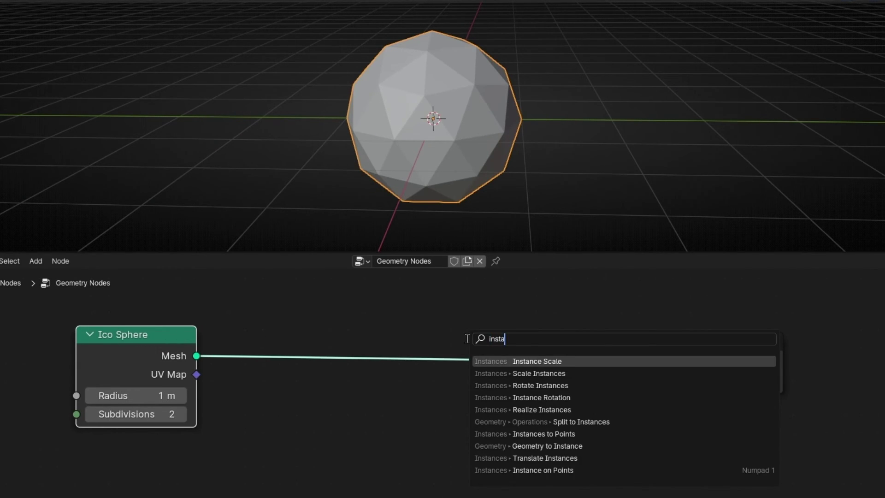
pyautogui.write('nce on')
pyautogui.press('Return')
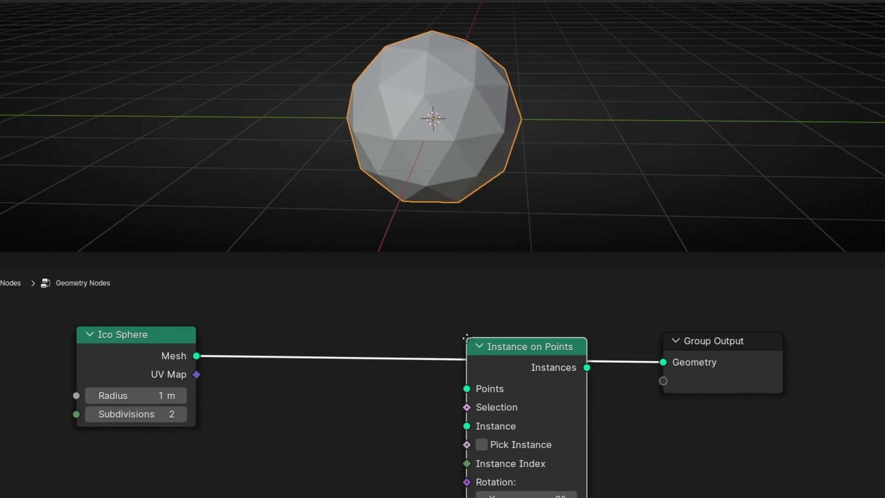
pyautogui.click(472, 326)
# Add a Cone node and connect its mesh to the Instance input of Instance on Points.
pyautogui.moveTo(414, 430); pyautogui.dragTo(485, 381, button='middle')
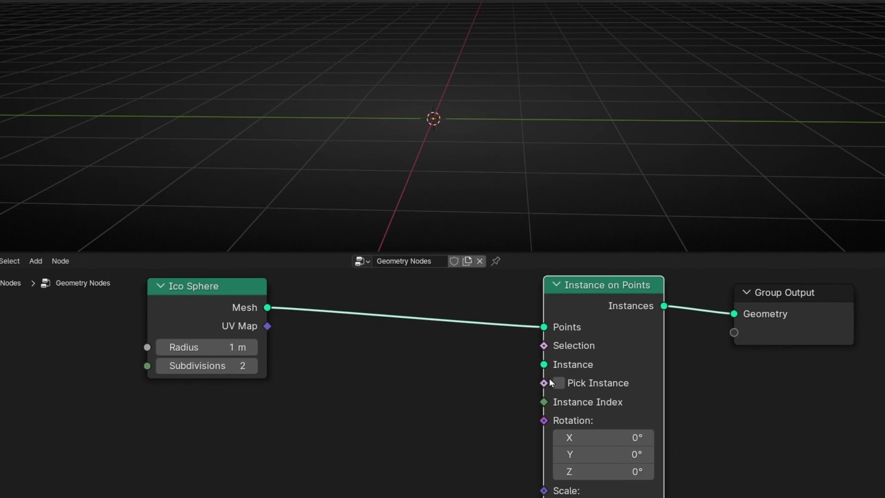
pyautogui.moveTo(545, 364); pyautogui.dragTo(318, 421)
pyautogui.write('con')
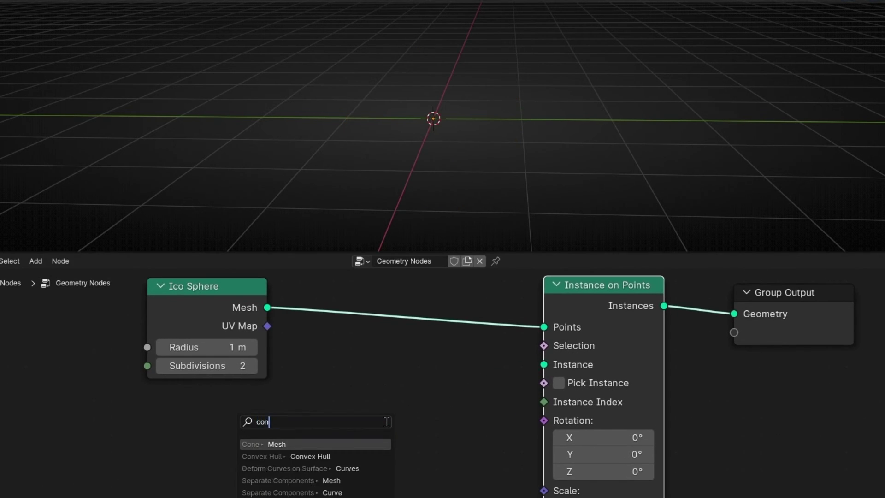
pyautogui.press('Return')
pyautogui.click(399, 376)
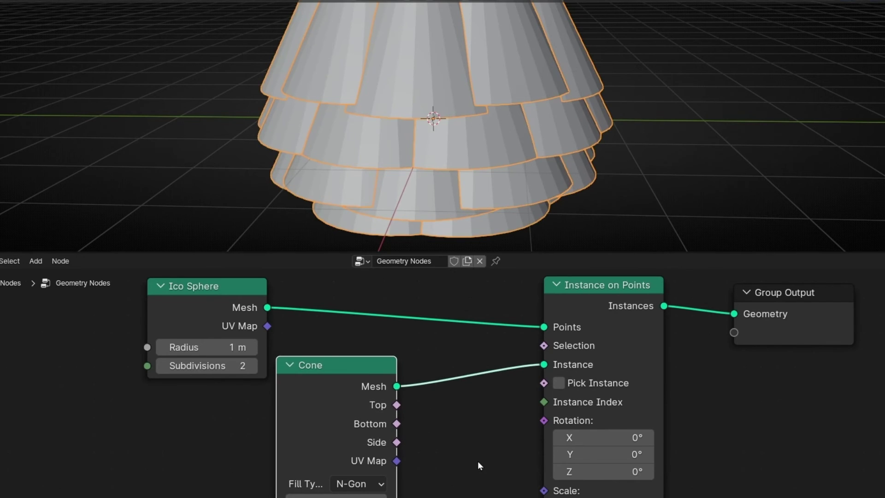
# Set the scale of the cone instances to 0.400 on X, Y and Z.
pyautogui.scroll(-1, 495, 432)
pyautogui.moveTo(495, 432); pyautogui.dragTo(507, 374, button='middle')
pyautogui.moveTo(598, 413); pyautogui.dragTo(567, 441)
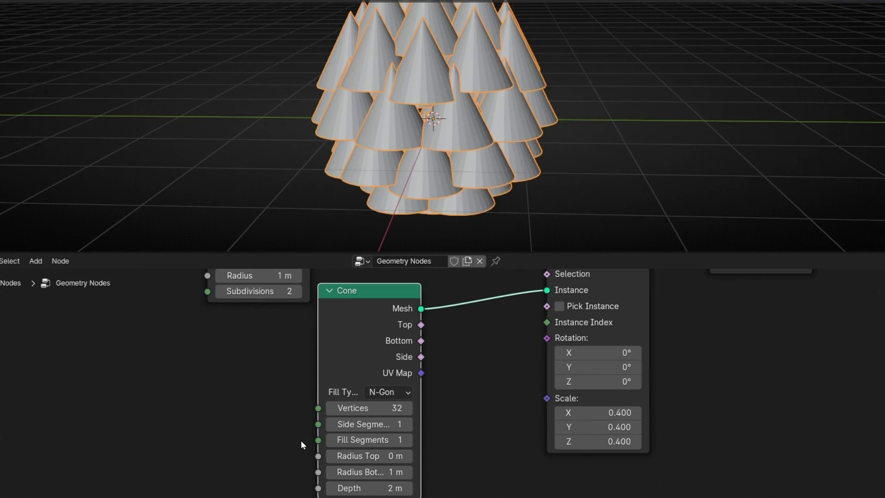
# Reduce the cone's bottom radius to form narrow spikes and collapse the Cone node.
pyautogui.moveTo(333, 491); pyautogui.dragTo(324, 491)
pyautogui.moveTo(327, 473); pyautogui.dragTo(295, 473)
pyautogui.press('h')
# Move the Ico Sphere node higher and insert a Join Geometry node between Instance on Points and the Group Output.
pyautogui.moveTo(478, 326); pyautogui.dragTo(342, 425, button='middle')
pyautogui.scroll(-2, 428, 394)
pyautogui.moveTo(203, 347); pyautogui.dragTo(209, 312)
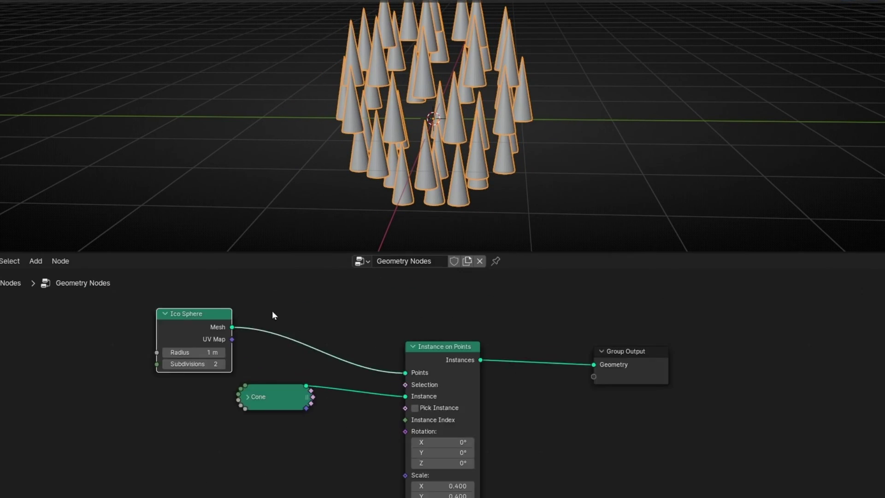
pyautogui.hotkey('shift', 'a')
pyautogui.write('join  ge')
pyautogui.press('Return')
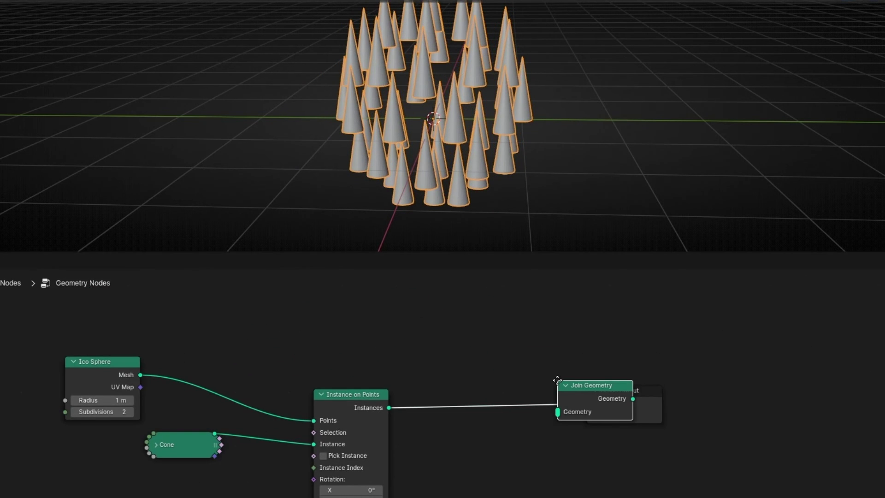
pyautogui.click(453, 388)
# Connect the Ico Sphere mesh to Join Geometry so the sphere shows together with the cones.
pyautogui.moveTo(138, 361); pyautogui.dragTo(147, 322)
pyautogui.keyDown('alt'); pyautogui.moveTo(148, 322); pyautogui.dragTo(528, 410, button='right'); pyautogui.keyUp('alt')
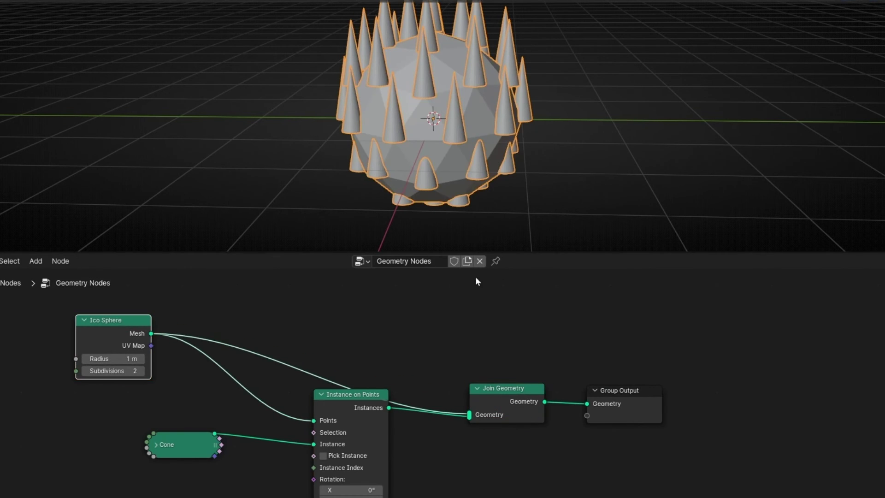
pyautogui.scroll(-1, 434, 111)
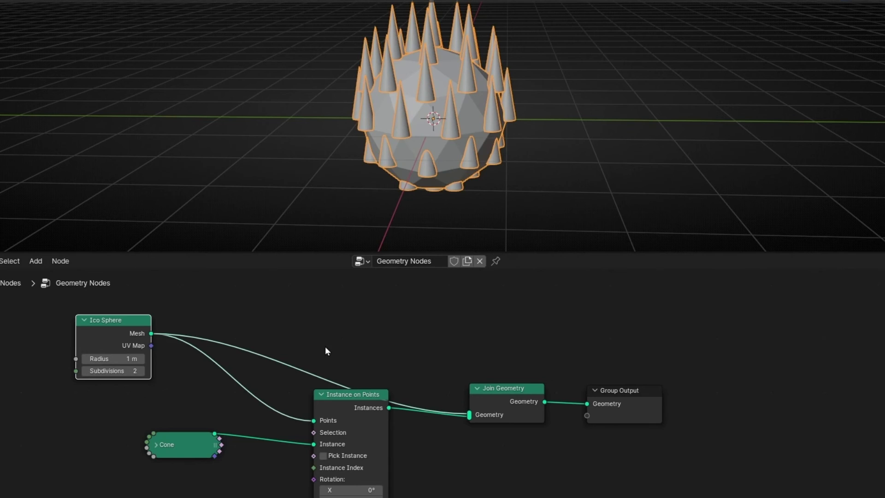
# Try rotating the cone instances manually to X 1.6°, Y 7.3° and Z 17.8° in the Instance on Points node.
pyautogui.moveTo(274, 473); pyautogui.dragTo(320, 383, button='middle')
pyautogui.scroll(2, 320, 383)
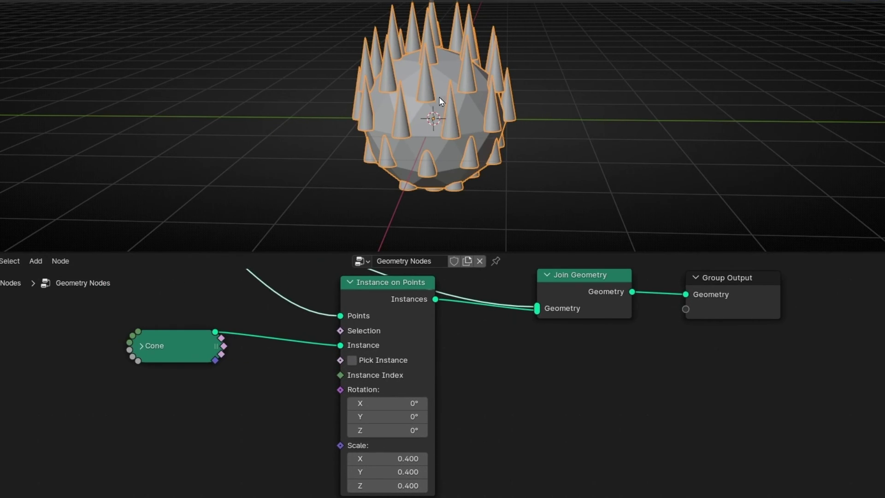
pyautogui.scroll(2, 248, 458)
pyautogui.moveTo(378, 405)
pyautogui.mouseDown()
pyautogui.moveTo(388, 434)
pyautogui.moveTo(425, 421)
pyautogui.moveTo(353, 421)
pyautogui.moveTo(380, 421)
pyautogui.mouseUp()
# Add an Align Euler to Vector node and connect it to the Rotation input of Instance on Points.
pyautogui.moveTo(152, 476); pyautogui.dragTo(256, 447, button='middle')
pyautogui.moveTo(439, 362); pyautogui.dragTo(257, 359)
pyautogui.write('alig')
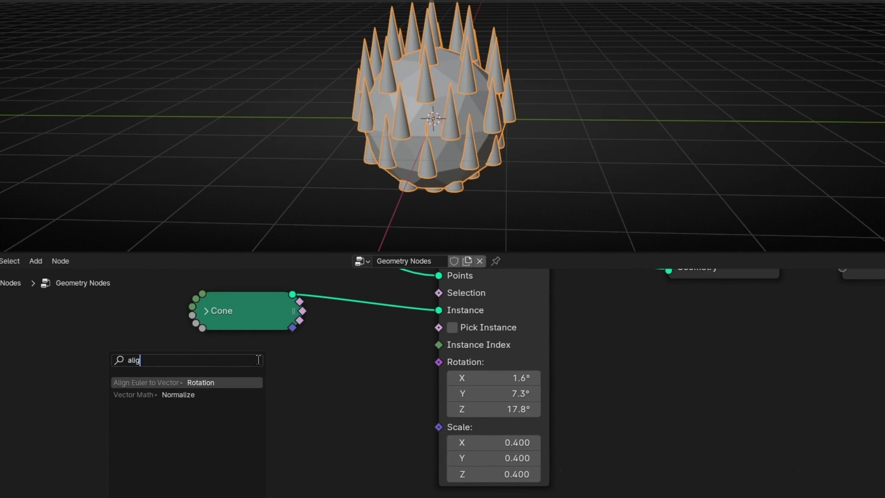
pyautogui.press('Return')
pyautogui.click(354, 366)
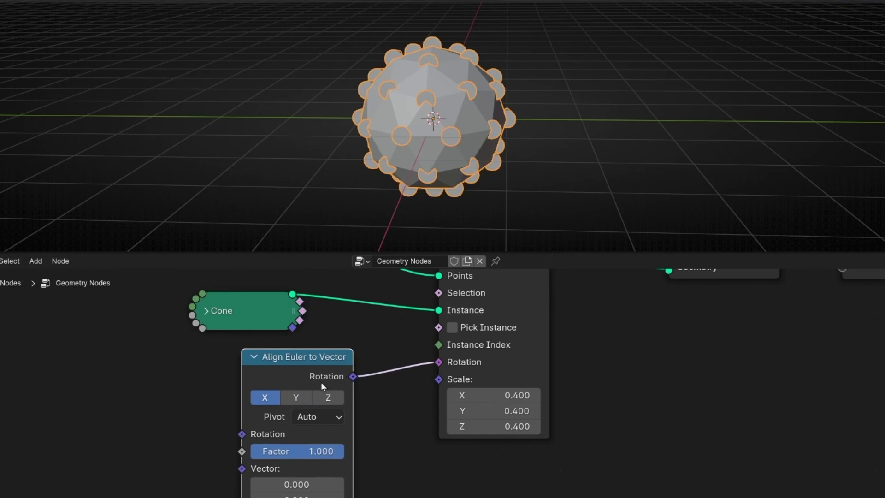
# Connect a Normal node to the Vector input of Align Euler to Vector and set the alignment axis to Z.
pyautogui.moveTo(192, 494); pyautogui.dragTo(270, 437, button='middle')
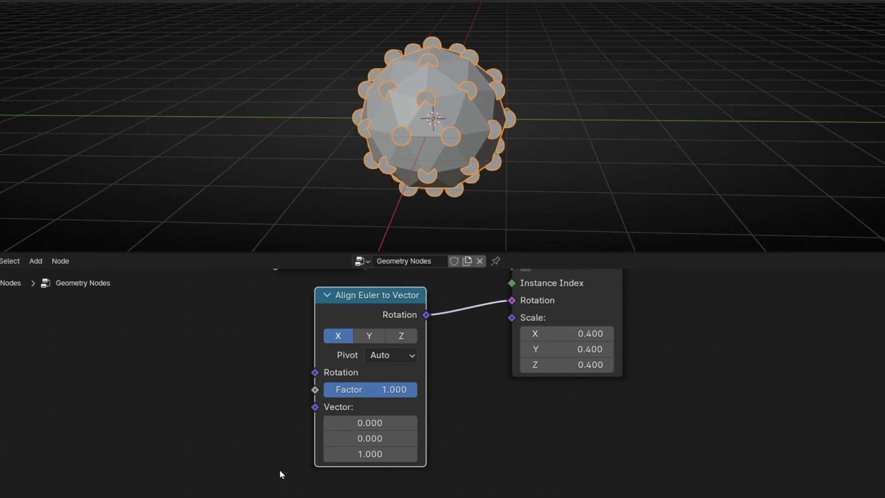
pyautogui.moveTo(315, 408); pyautogui.dragTo(186, 406)
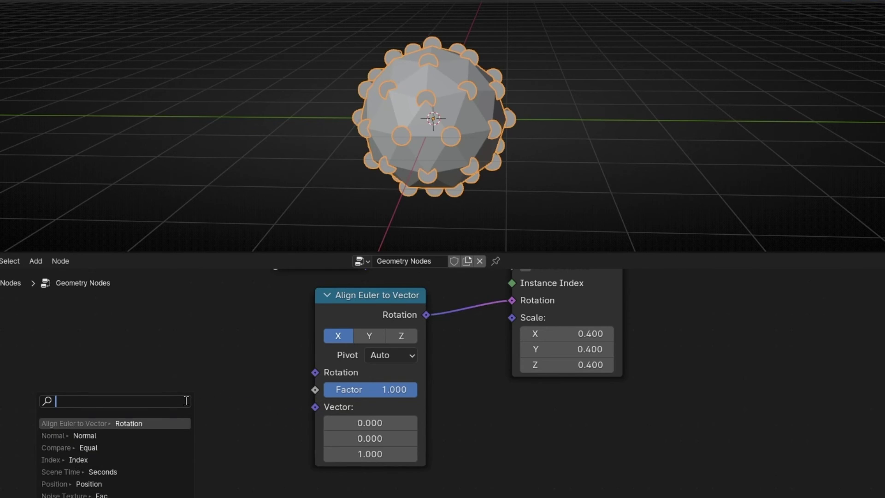
pyautogui.write('normal')
pyautogui.press('Return')
pyautogui.click(238, 408)
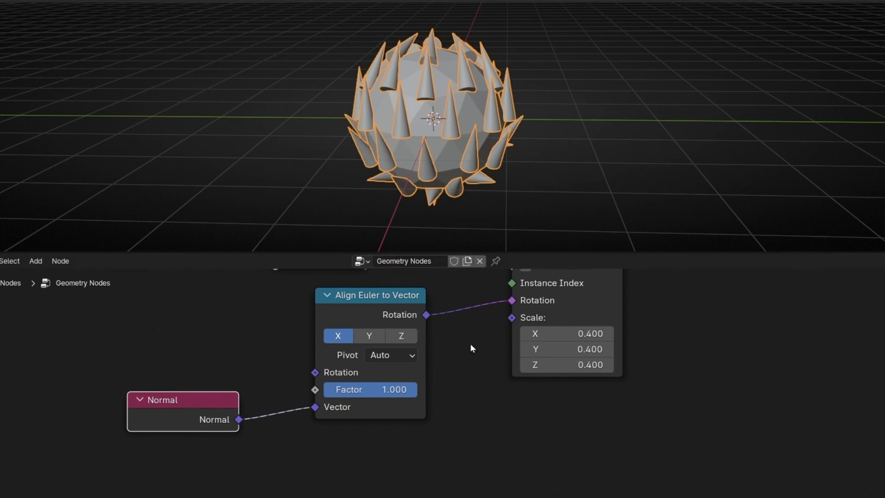
pyautogui.click(396, 337)
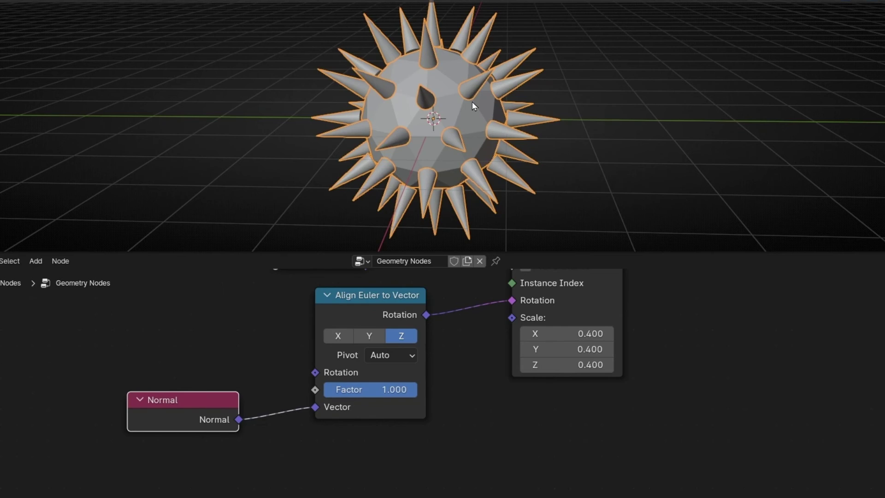
# Move the Normal node closer to Align Euler to Vector and shift the Ico Sphere node away from the other nodes.
pyautogui.moveTo(184, 412); pyautogui.dragTo(217, 393)
pyautogui.moveTo(419, 157); pyautogui.dragTo(531, 184, button='middle')
pyautogui.scroll(-2, 469, 380)
pyautogui.scroll(-2, 469, 383)
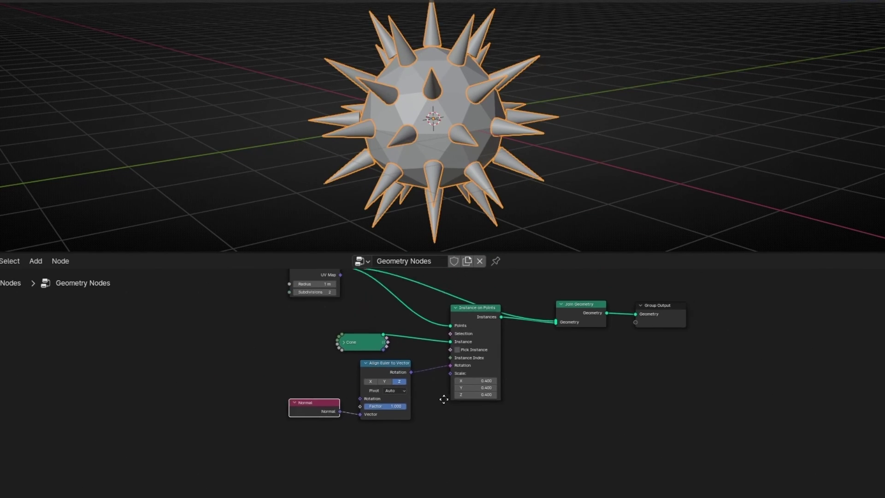
pyautogui.moveTo(288, 306); pyautogui.dragTo(231, 322)
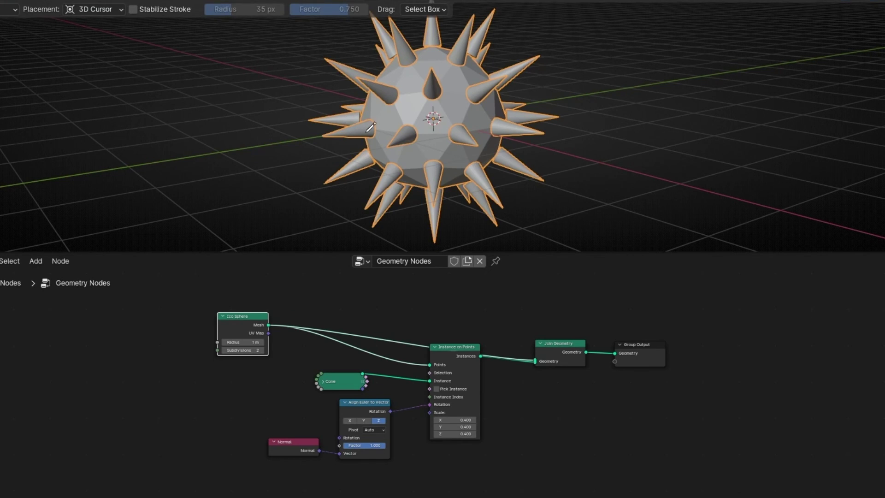
# Annotate arrows pointing outward along several spikes on both sides of the sphere, and erase them.
pyautogui.moveTo(365, 133)
pyautogui.mouseDown()
pyautogui.moveTo(283, 140)
pyautogui.moveTo(249, 128)
pyautogui.moveTo(255, 146)
pyautogui.mouseUp()
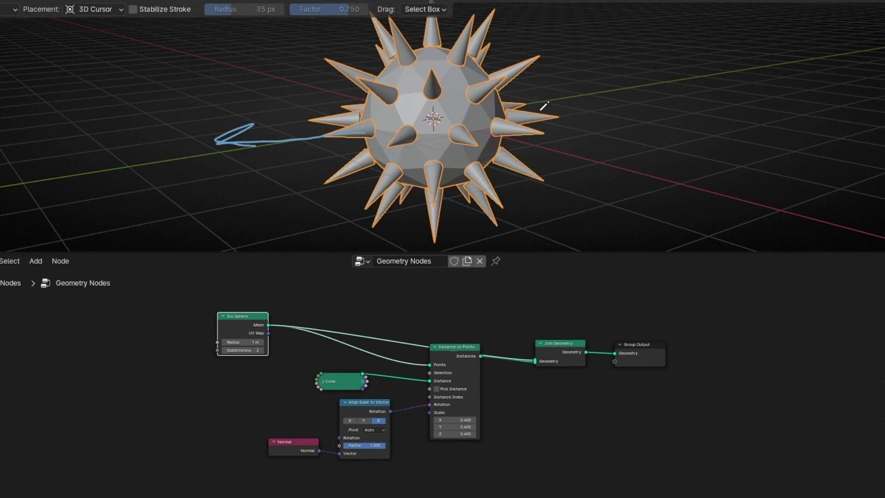
pyautogui.moveTo(524, 121)
pyautogui.mouseDown()
pyautogui.moveTo(589, 119)
pyautogui.moveTo(632, 104)
pyautogui.moveTo(677, 131)
pyautogui.mouseUp()
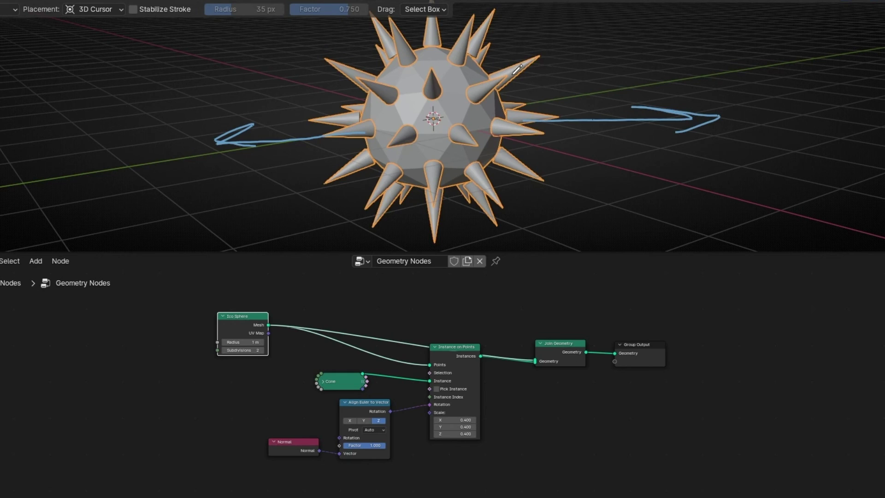
pyautogui.moveTo(521, 67)
pyautogui.mouseDown()
pyautogui.moveTo(599, 12)
pyautogui.moveTo(587, 35)
pyautogui.mouseUp()
pyautogui.moveTo(676, 138)
pyautogui.keyDown('ctrl'); pyautogui.mouseDown()
pyautogui.moveTo(190, 148)
pyautogui.moveTo(516, 137)
pyautogui.mouseUp(); pyautogui.keyUp('ctrl')
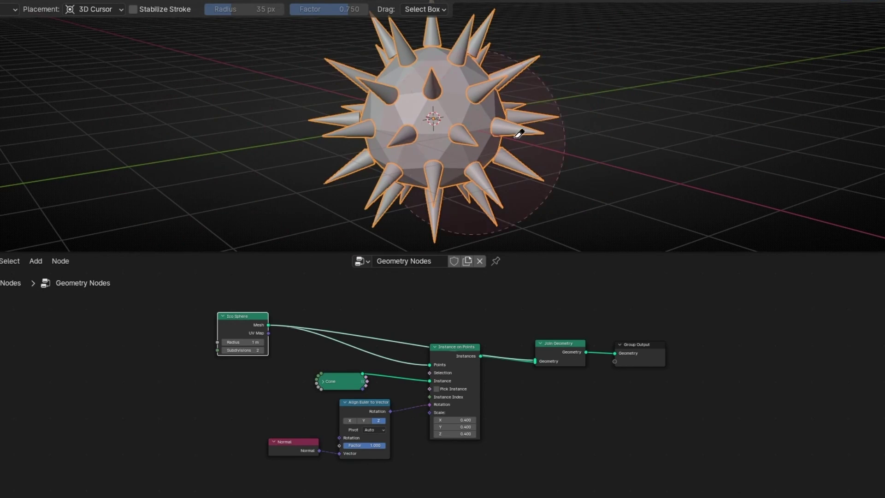
# Maximize the node editor and spread the nodes out, leaving free space between the Ico Sphere and the instancing nodes.
pyautogui.moveTo(448, 358); pyautogui.dragTo(468, 392)
pyautogui.moveTo(249, 319); pyautogui.dragTo(206, 332)
pyautogui.hotkey('ctrl', 'space')
pyautogui.moveTo(307, 249); pyautogui.dragTo(361, 367)
pyautogui.moveTo(373, 300); pyautogui.dragTo(406, 357)
pyautogui.moveTo(209, 228); pyautogui.dragTo(163, 231)
pyautogui.scroll(4, 271, 236)
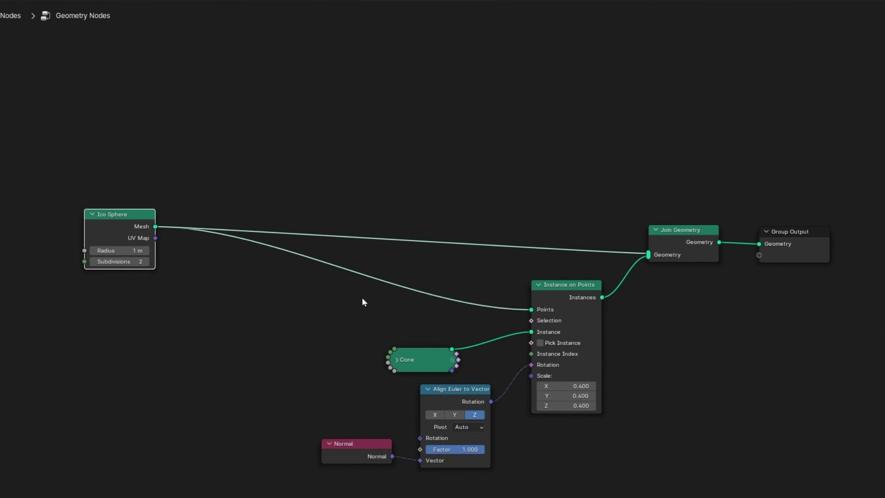
# Insert a Set Position node between the Ico Sphere and the Points input of Instance on Points, and restore the split editor layout.
pyautogui.moveTo(107, 212); pyautogui.dragTo(151, 227)
pyautogui.hotkey('shift', 'a')
pyautogui.write('set po')
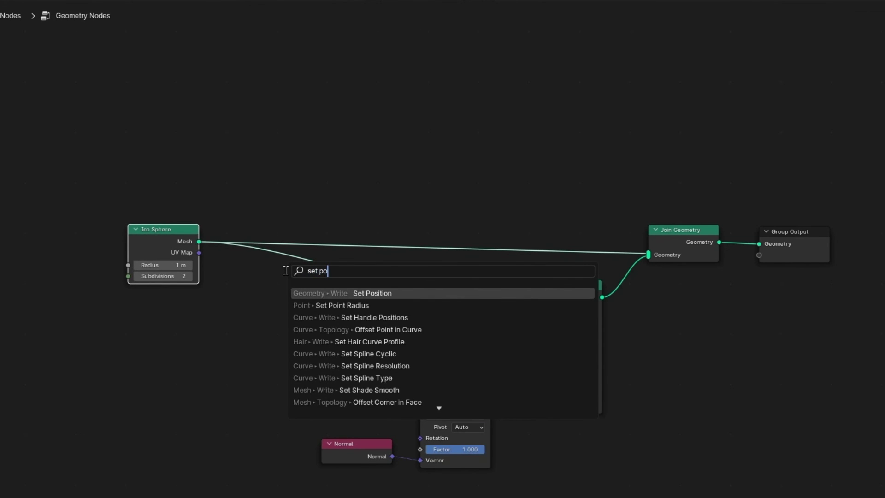
pyautogui.press('Return')
pyautogui.click(279, 302)
pyautogui.hotkey('ctrl', 'space')
pyautogui.scroll(4, 212, 458)
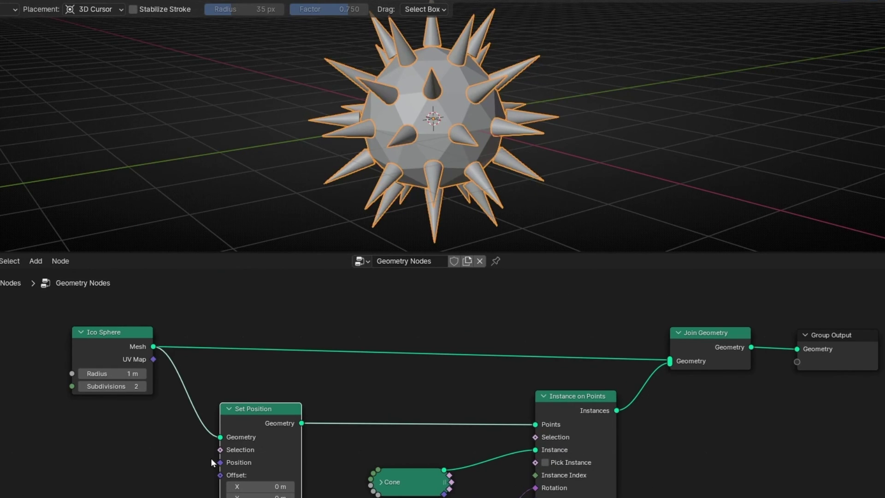
# Connect a new Normal node to the Offset input of Set Position.
pyautogui.moveTo(166, 424); pyautogui.dragTo(292, 387, button='middle')
pyautogui.moveTo(355, 417)
pyautogui.mouseDown()
pyautogui.moveTo(411, 417)
pyautogui.moveTo(326, 415)
pyautogui.moveTo(358, 418)
pyautogui.mouseUp()
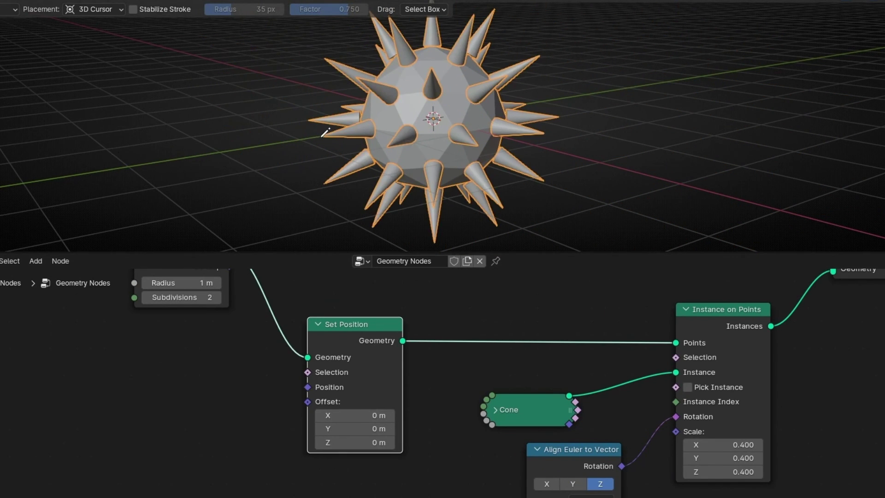
pyautogui.moveTo(278, 439); pyautogui.dragTo(322, 438, button='middle')
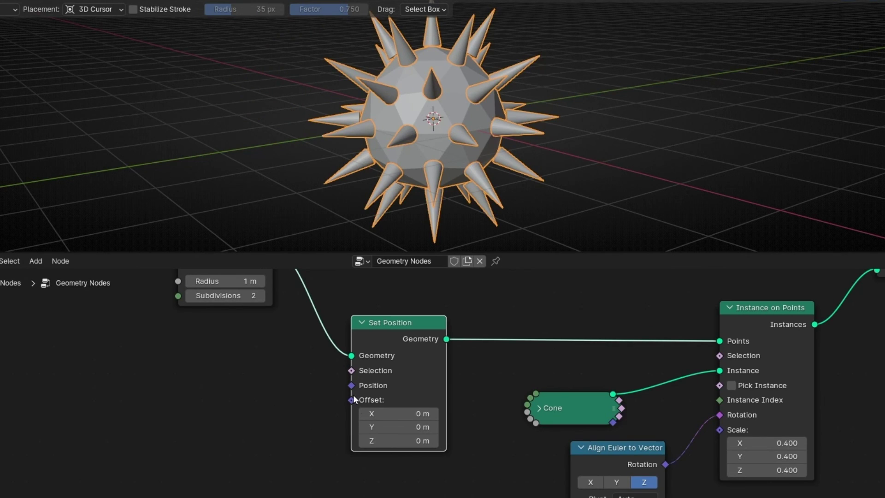
pyautogui.moveTo(352, 400); pyautogui.dragTo(212, 414)
pyautogui.write('norma')
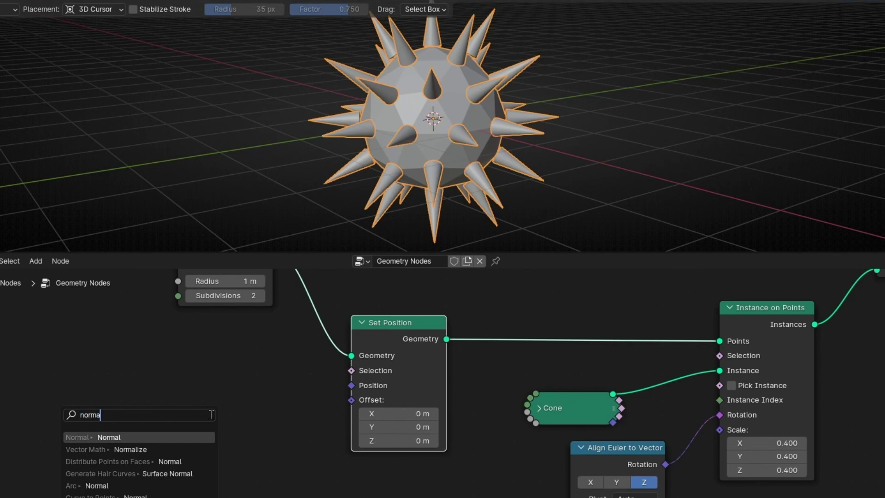
pyautogui.press('Return')
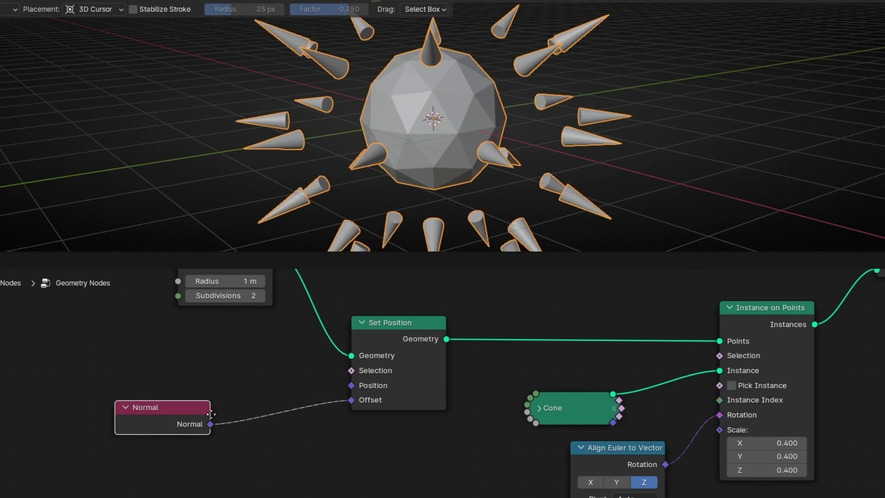
pyautogui.click(211, 414)
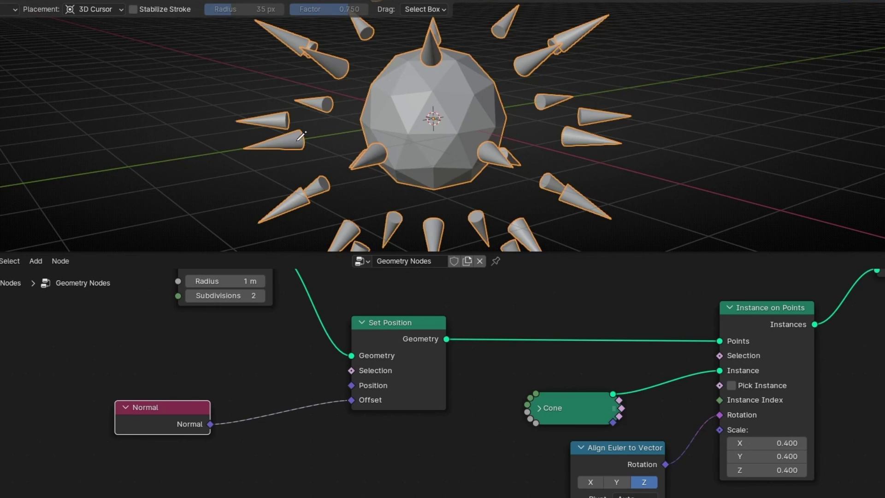
pyautogui.moveTo(299, 139); pyautogui.dragTo(352, 137)
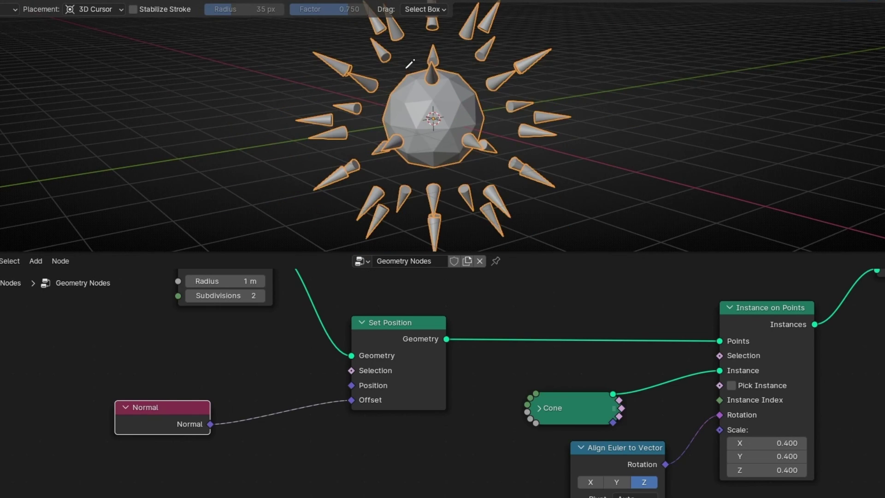
# Move the new Normal node away from Set Position and insert a Vector Math node set to Scale between them.
pyautogui.moveTo(137, 398); pyautogui.dragTo(97, 397)
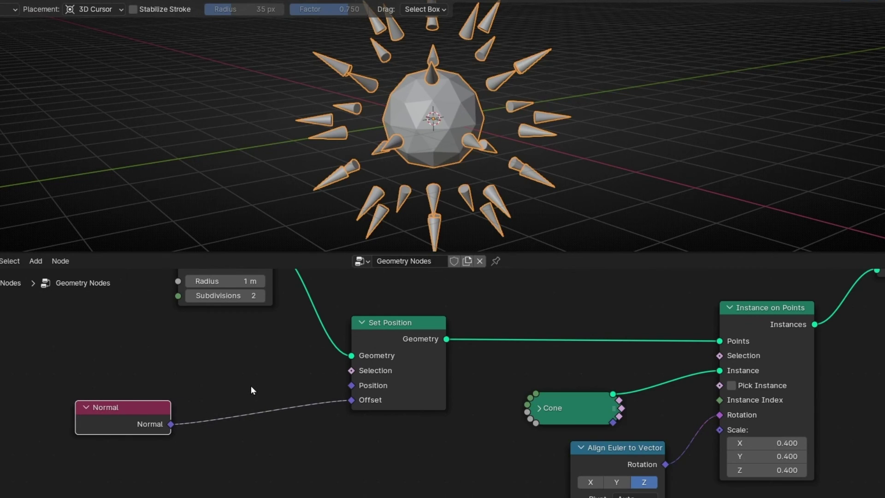
pyautogui.hotkey('shift', 'a')
pyautogui.moveTo(252, 389)
pyautogui.write('vector')
pyautogui.press('Return')
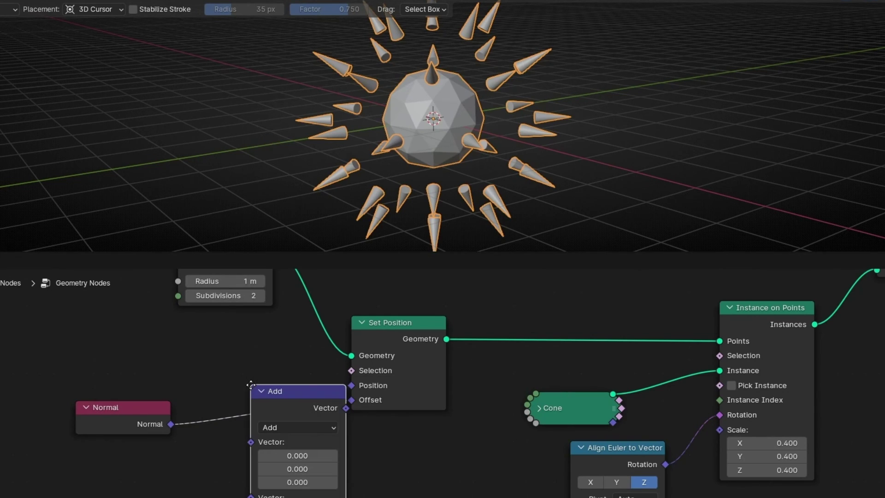
pyautogui.click(251, 385)
pyautogui.click(284, 423)
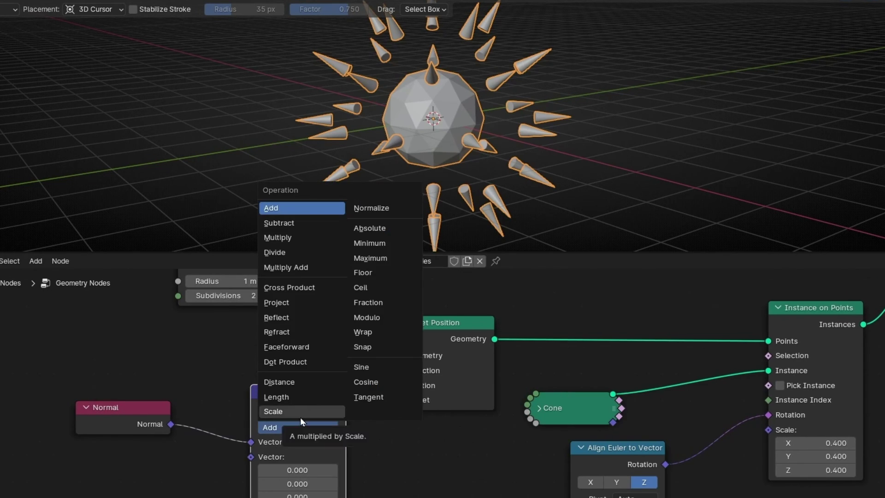
pyautogui.click(300, 417)
pyautogui.moveTo(291, 403); pyautogui.dragTo(288, 382)
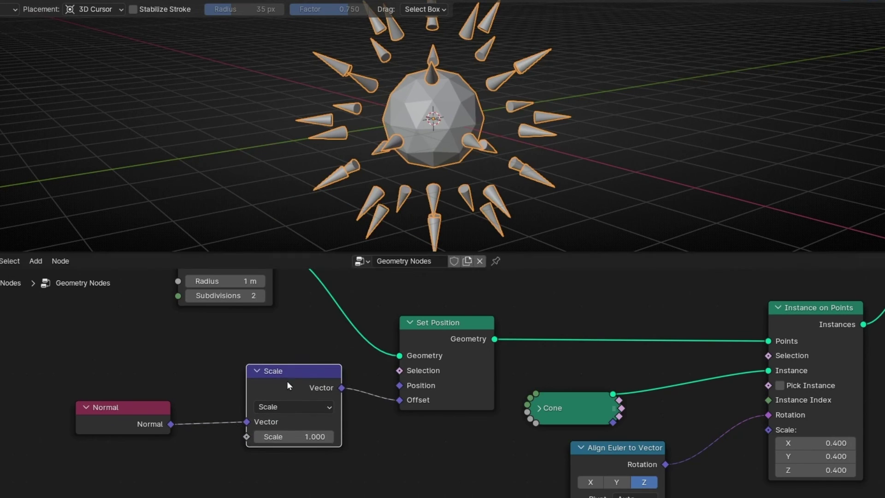
# Set the Scale node's factor to 0 and move its Normal node closer to it.
pyautogui.click(296, 438)
pyautogui.write('0')
pyautogui.press('Return')
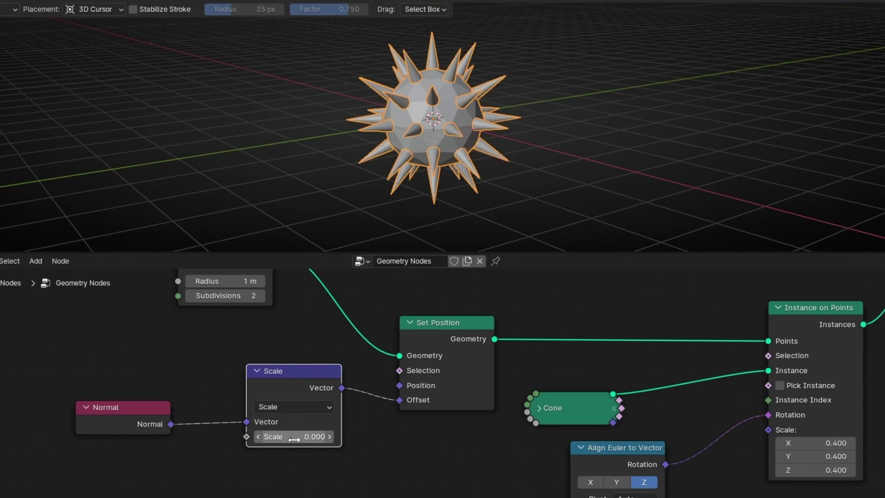
pyautogui.scroll(3, 427, 117)
pyautogui.scroll(-1, 432, 79)
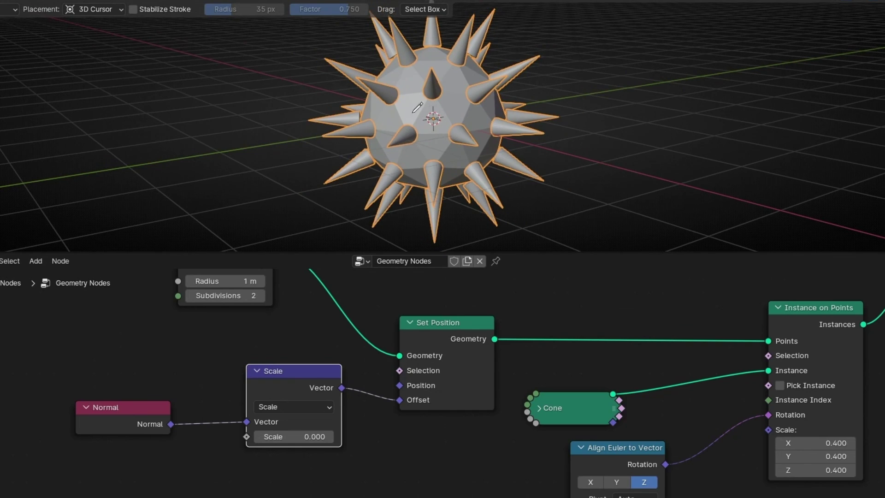
pyautogui.moveTo(102, 425); pyautogui.dragTo(127, 423)
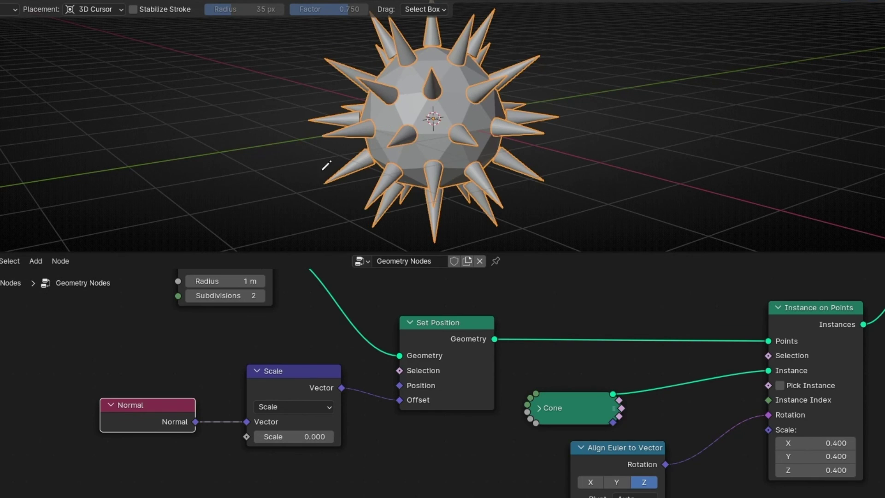
# Raise the Scale factor to 1.800 to push the cones outward, and lower it to -0.100.
pyautogui.moveTo(333, 436); pyautogui.dragTo(421, 436)
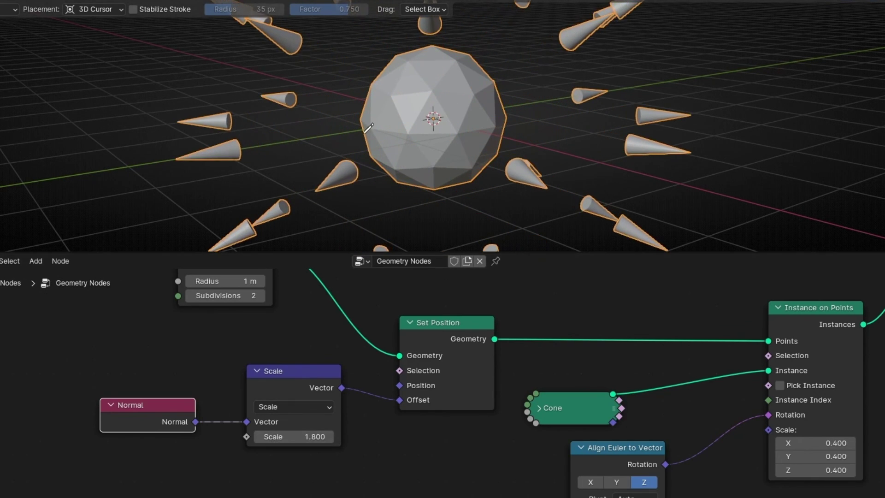
pyautogui.scroll(-5, 358, 146)
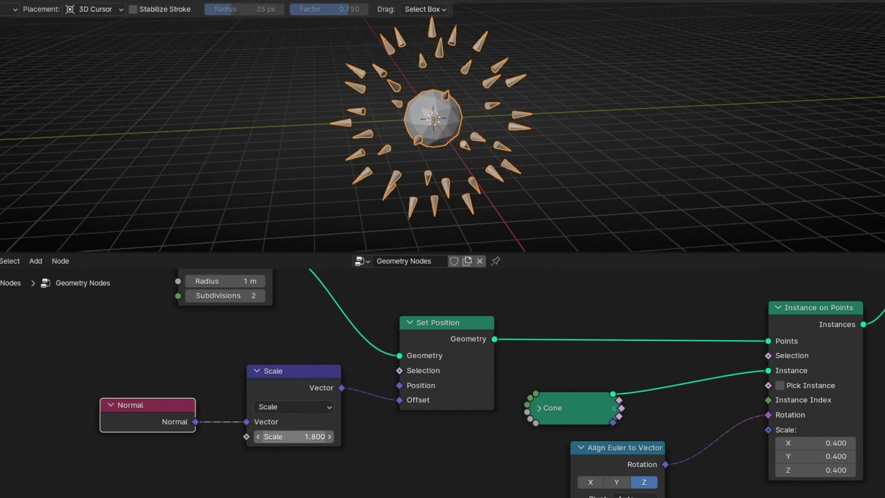
pyautogui.moveTo(293, 436); pyautogui.dragTo(266, 437)
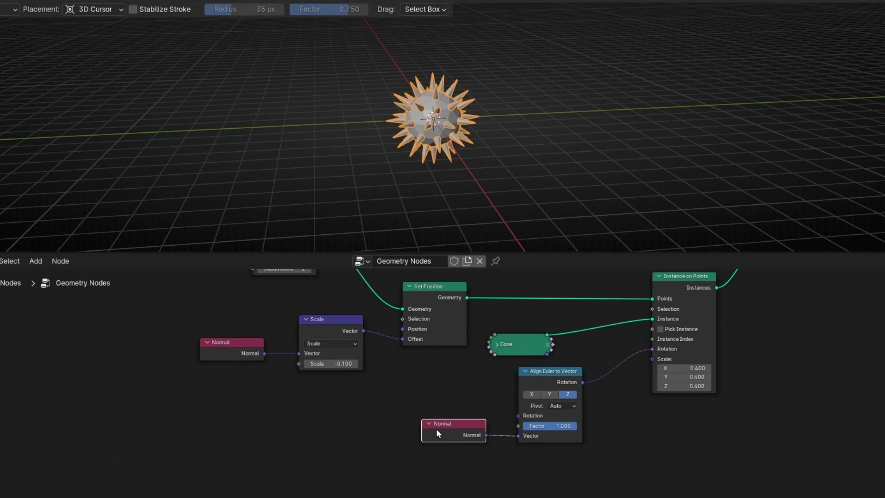
# Move the Normal node feeding Align Euler to Vector slightly farther from it.
pyautogui.moveTo(436, 429); pyautogui.dragTo(415, 431)
pyautogui.scroll(-3, 421, 417)
pyautogui.moveTo(404, 401); pyautogui.dragTo(328, 447, button='middle')
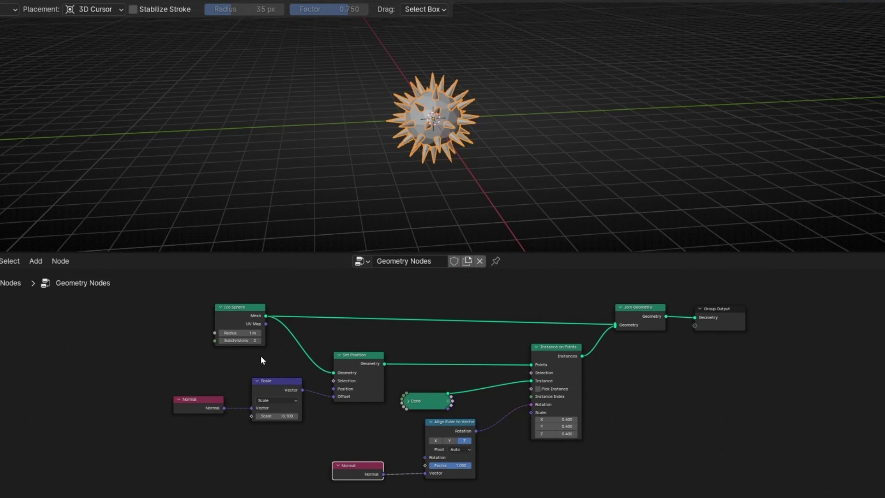
pyautogui.scroll(3, 289, 461)
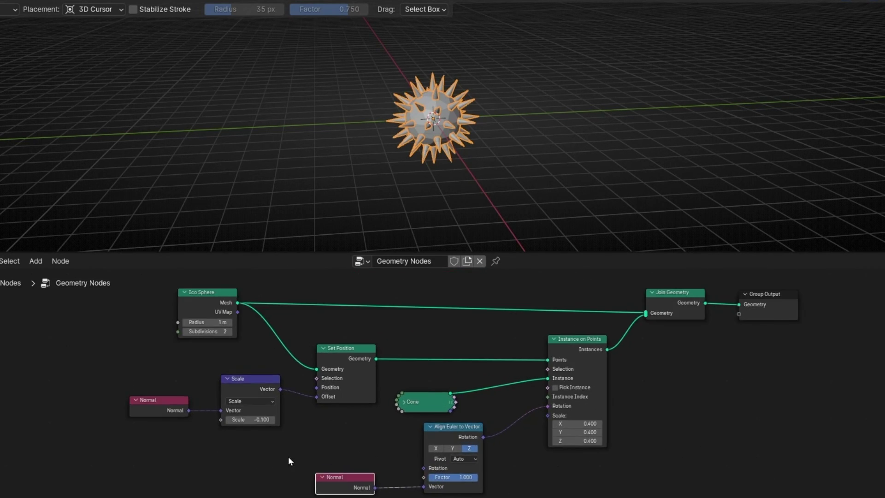
pyautogui.moveTo(316, 458); pyautogui.dragTo(320, 415, button='middle')
pyautogui.scroll(1, 319, 418)
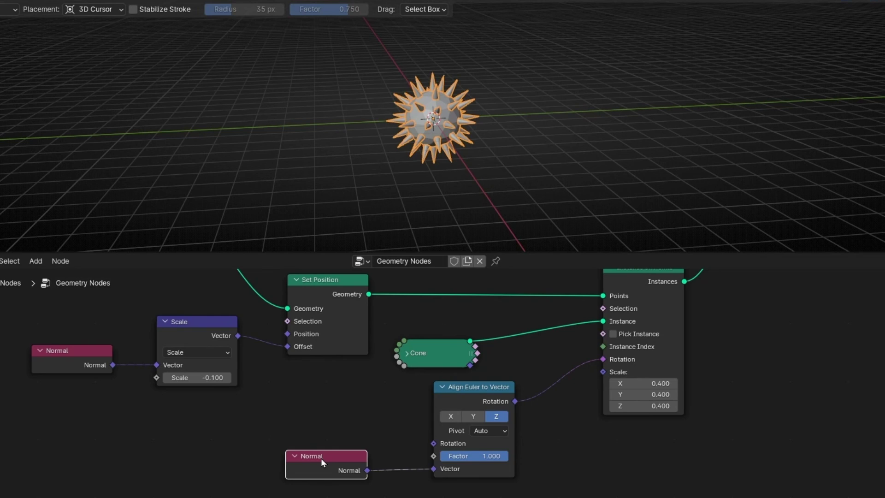
# Annotate horizontal lines extending outward from both sides of the spiked sphere.
pyautogui.moveTo(379, 122); pyautogui.dragTo(318, 124)
pyautogui.moveTo(475, 122); pyautogui.dragTo(566, 121)
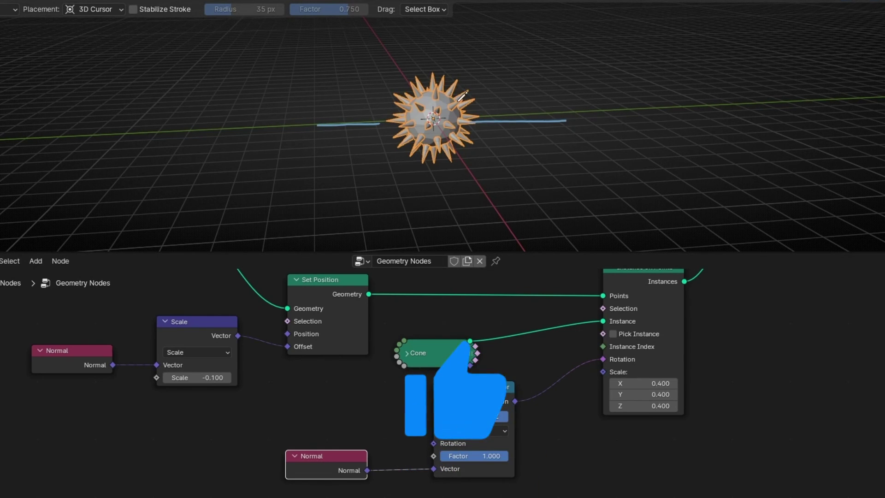